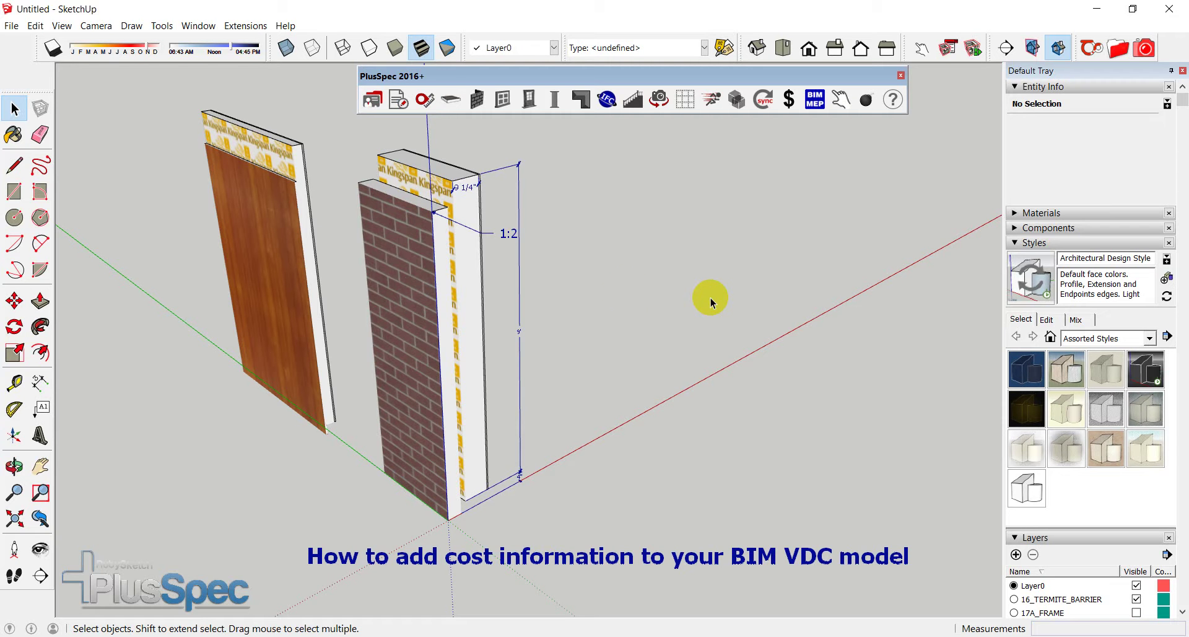
# Select the brick wall group Wall #1 to show its WALL_GROUP layer and IfcWall type
pyautogui.click(463, 307)
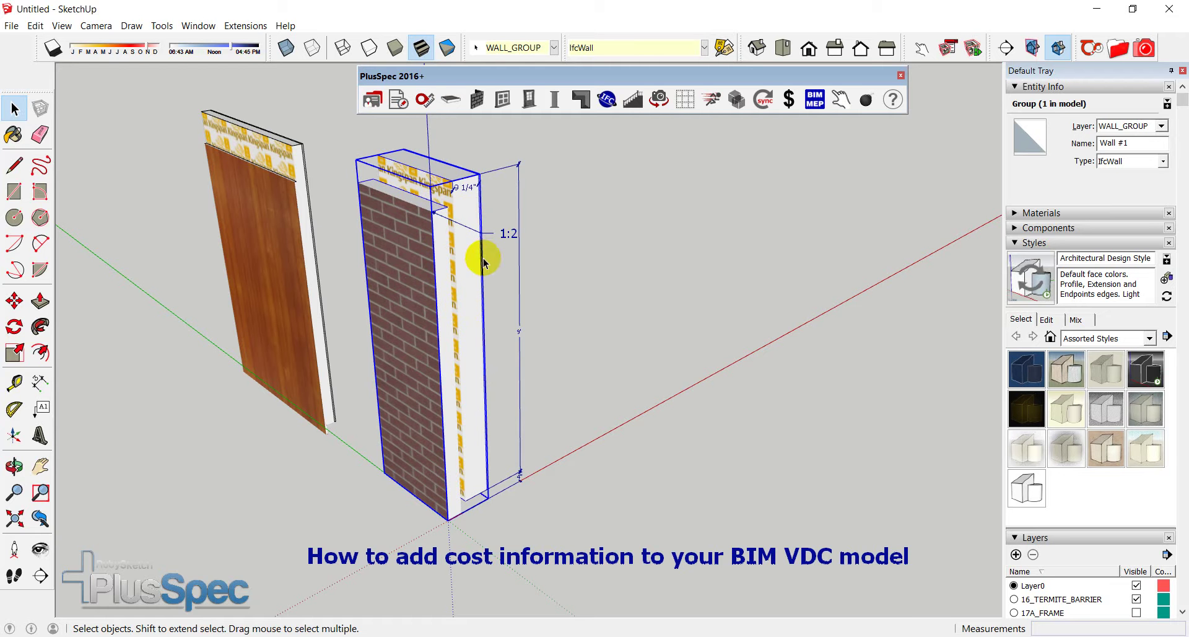
# Add the full PlusSpec scene set (Scene Set All) to the model
pyautogui.moveTo(605, 78); pyautogui.dragTo(604, 94)
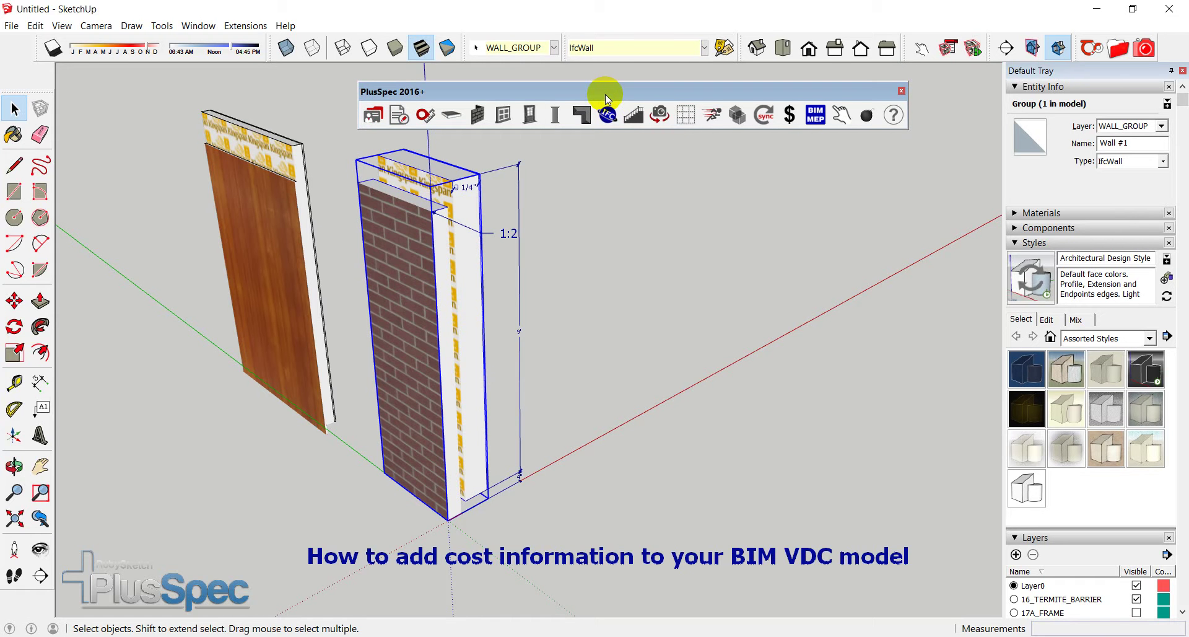
pyautogui.click(662, 119)
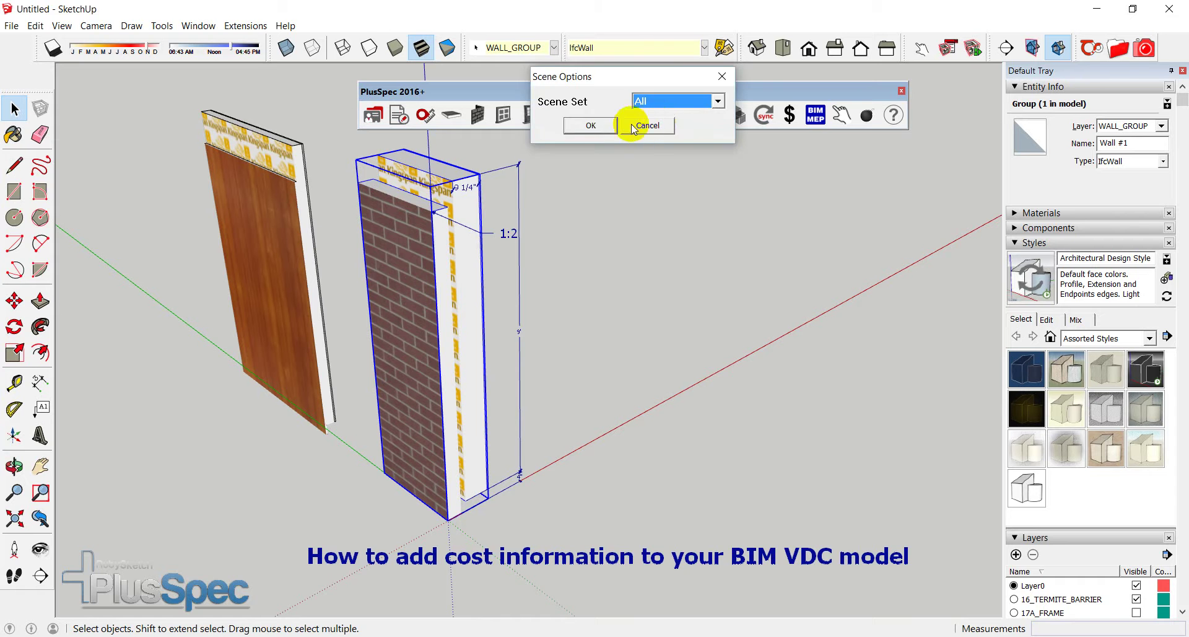
pyautogui.click(599, 127)
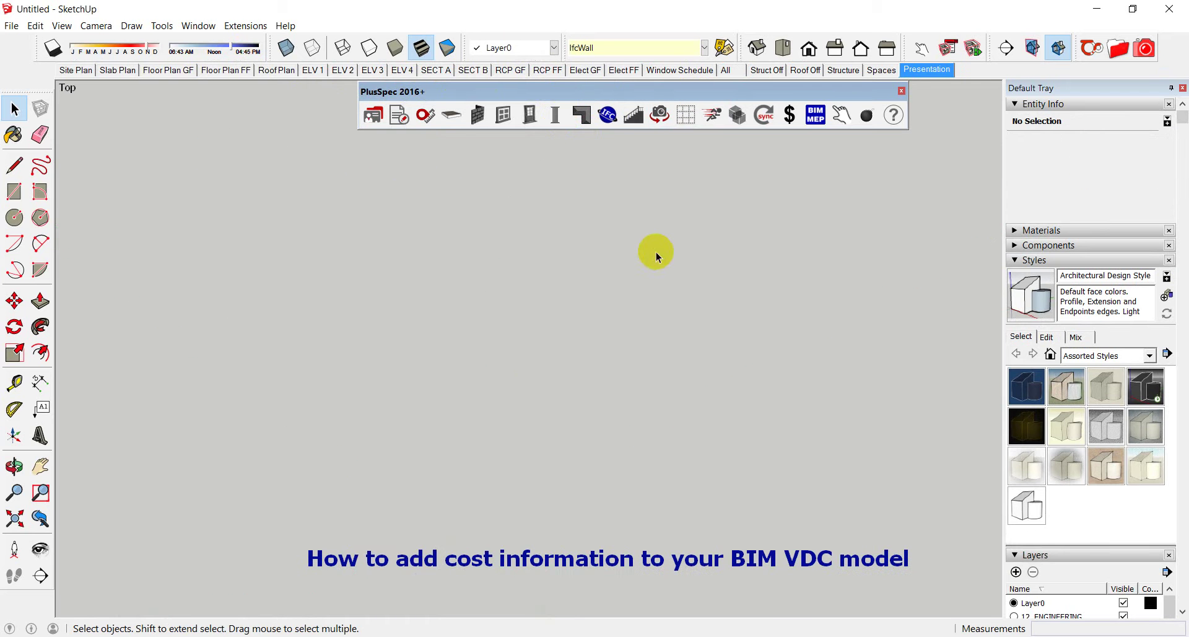
# Switch to the All scene and orbit to see both walls standing upright
pyautogui.click(728, 70)
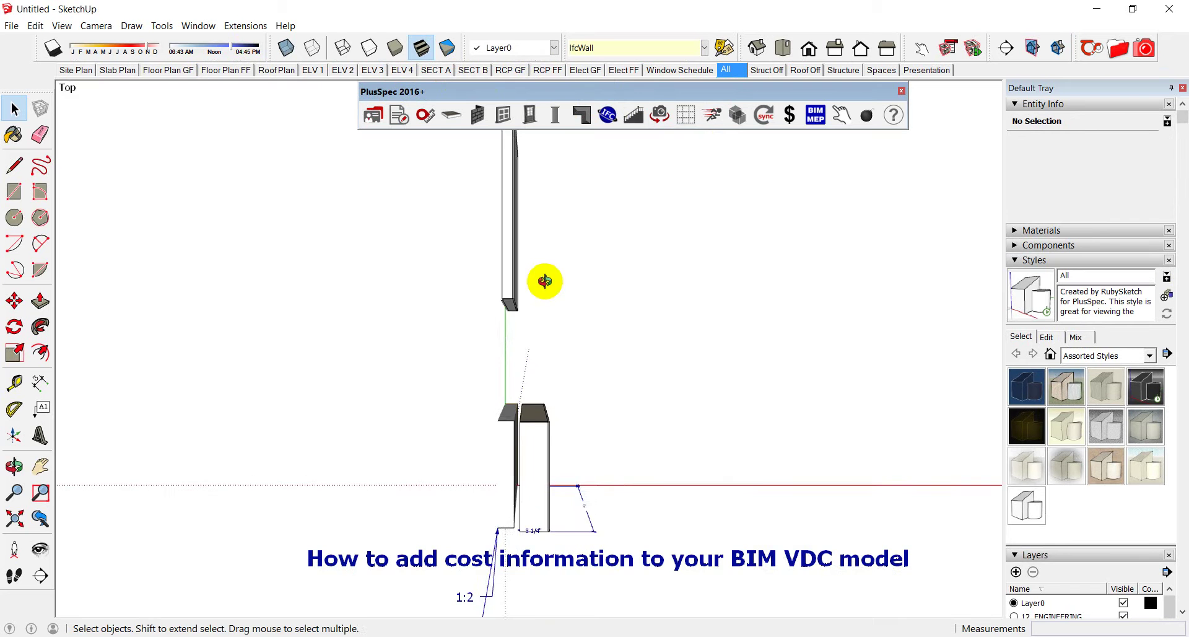
pyautogui.moveTo(545, 281); pyautogui.dragTo(771, 238, button='middle')
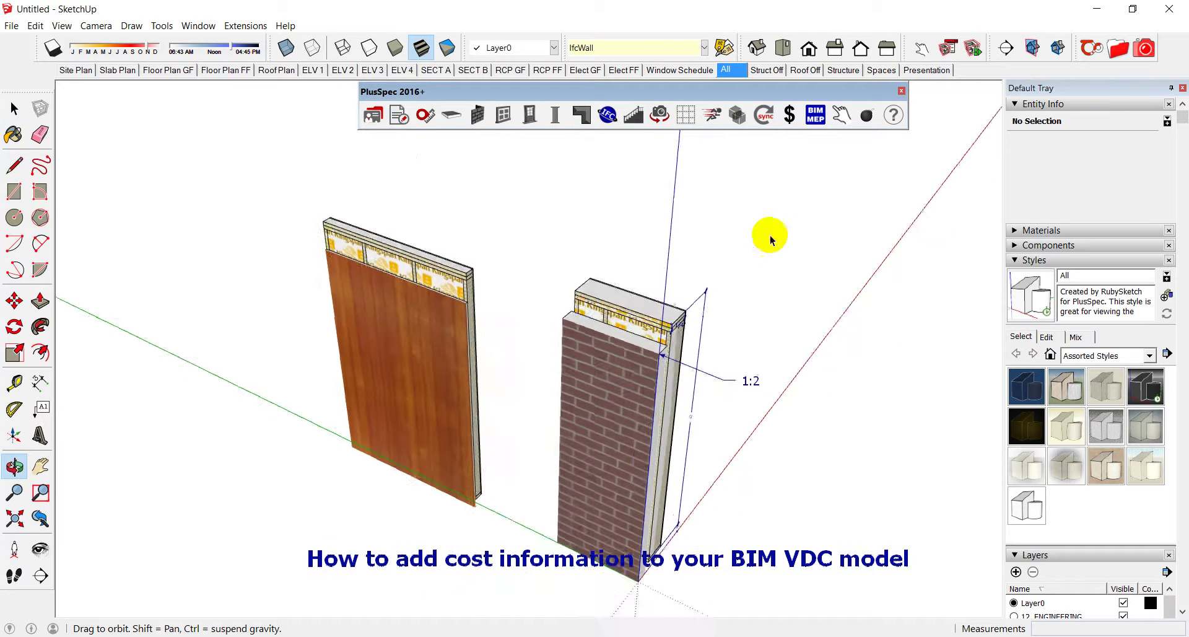
pyautogui.moveTo(635, 376); pyautogui.dragTo(594, 260, button='middle')
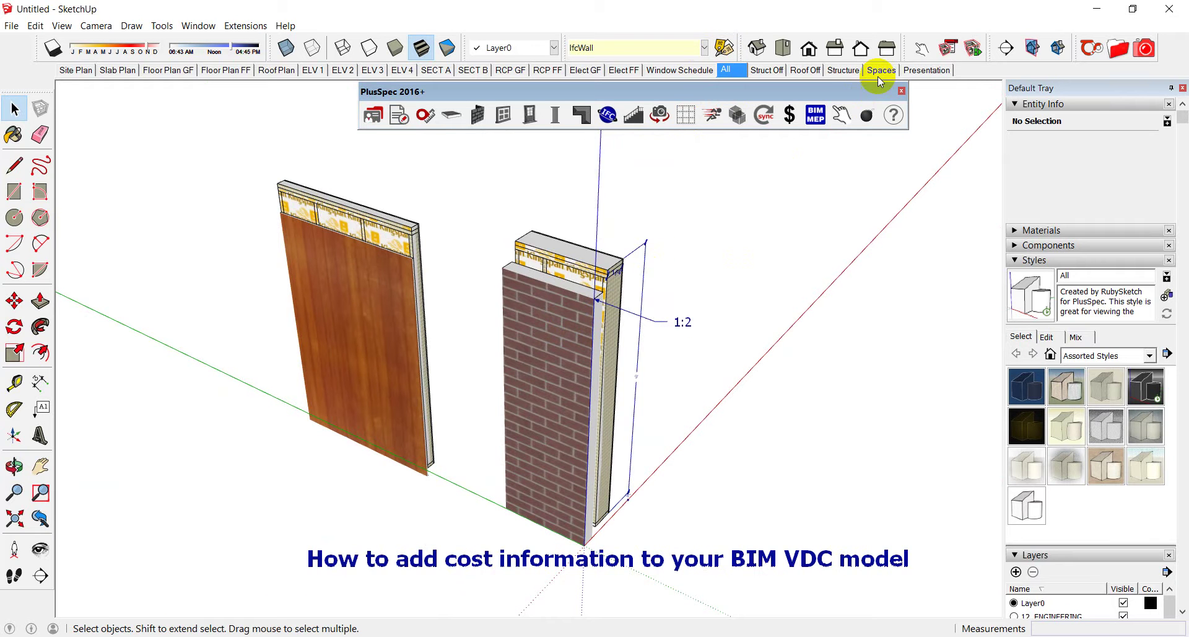
# Show the Structure scene and inspect the walls' 2x10 softwood top plate and framing
pyautogui.click(847, 70)
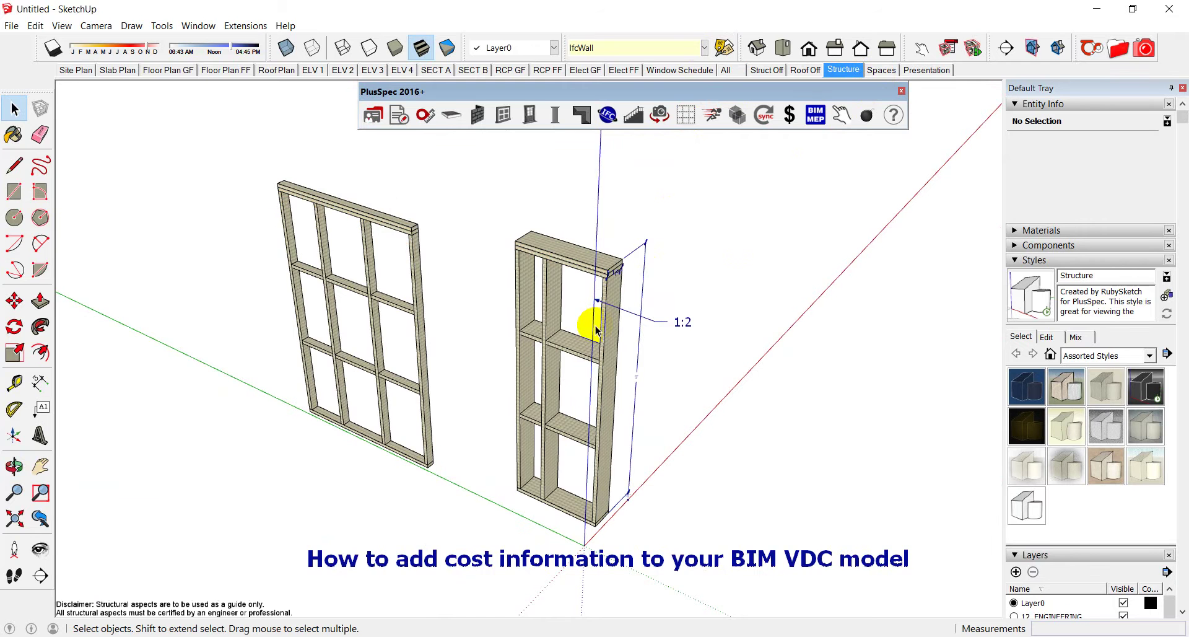
pyautogui.scroll(5, 606, 268)
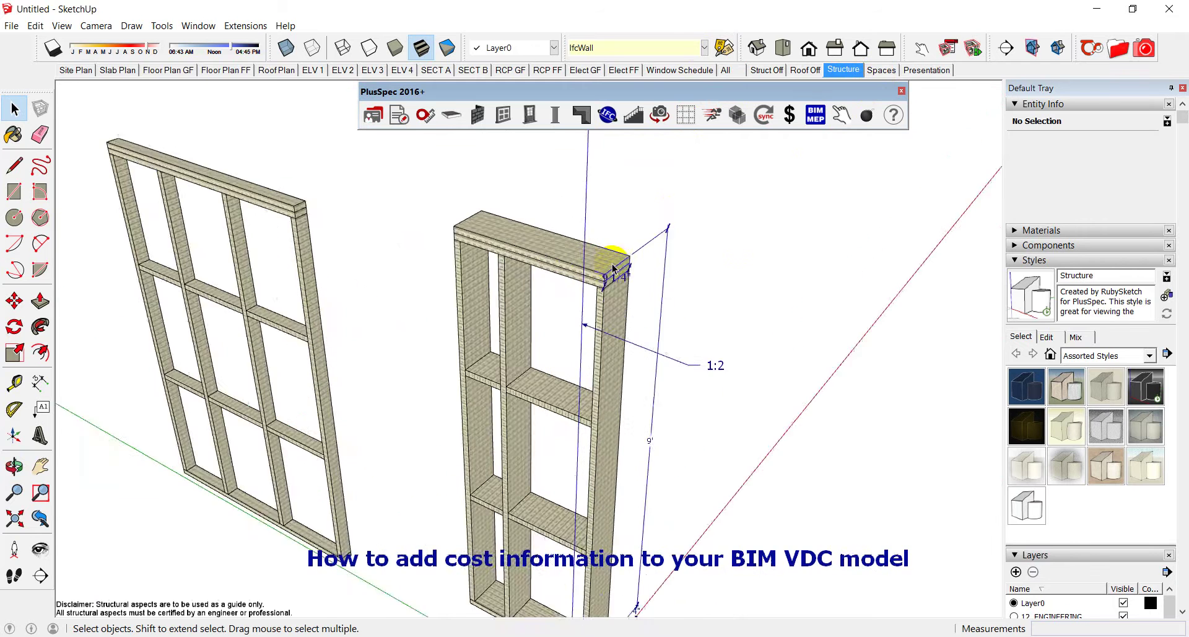
pyautogui.scroll(3, 604, 263)
pyautogui.moveTo(604, 263); pyautogui.dragTo(444, 300, button='middle')
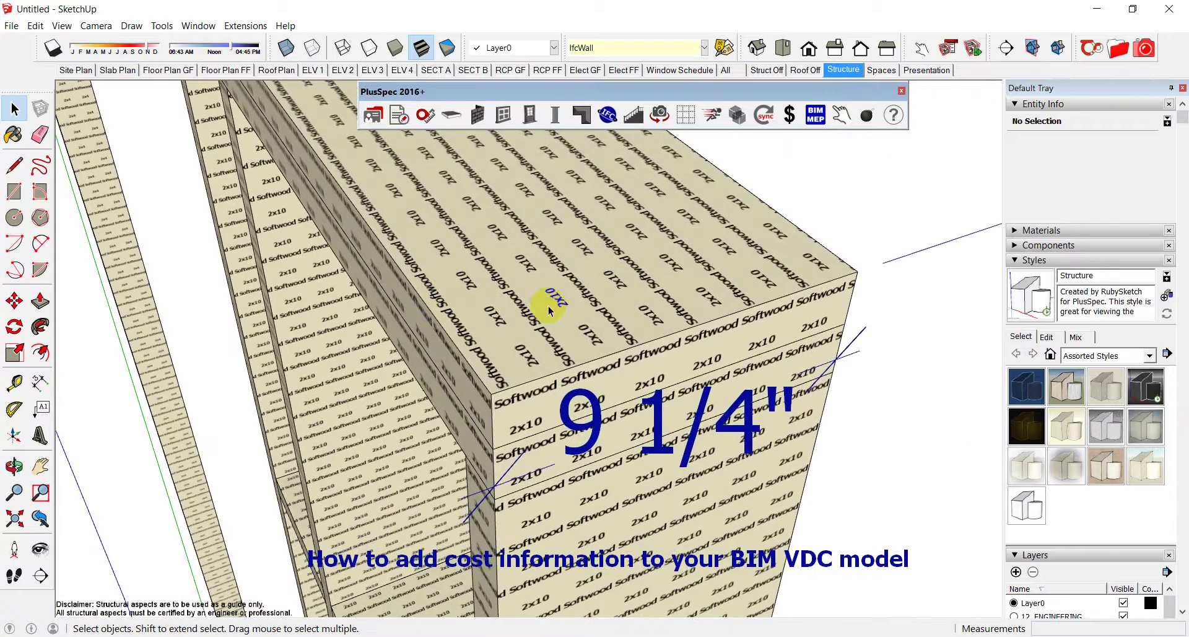
pyautogui.scroll(-5, 546, 299)
pyautogui.moveTo(563, 308); pyautogui.dragTo(648, 308, button='middle')
pyautogui.scroll(-5, 636, 352)
pyautogui.moveTo(635, 365); pyautogui.dragTo(655, 328, button='middle')
pyautogui.scroll(-5, 655, 332)
pyautogui.moveTo(640, 390); pyautogui.dragTo(615, 335, button='middle')
# Return to the All scene and select the brick wall group
pyautogui.click(725, 69)
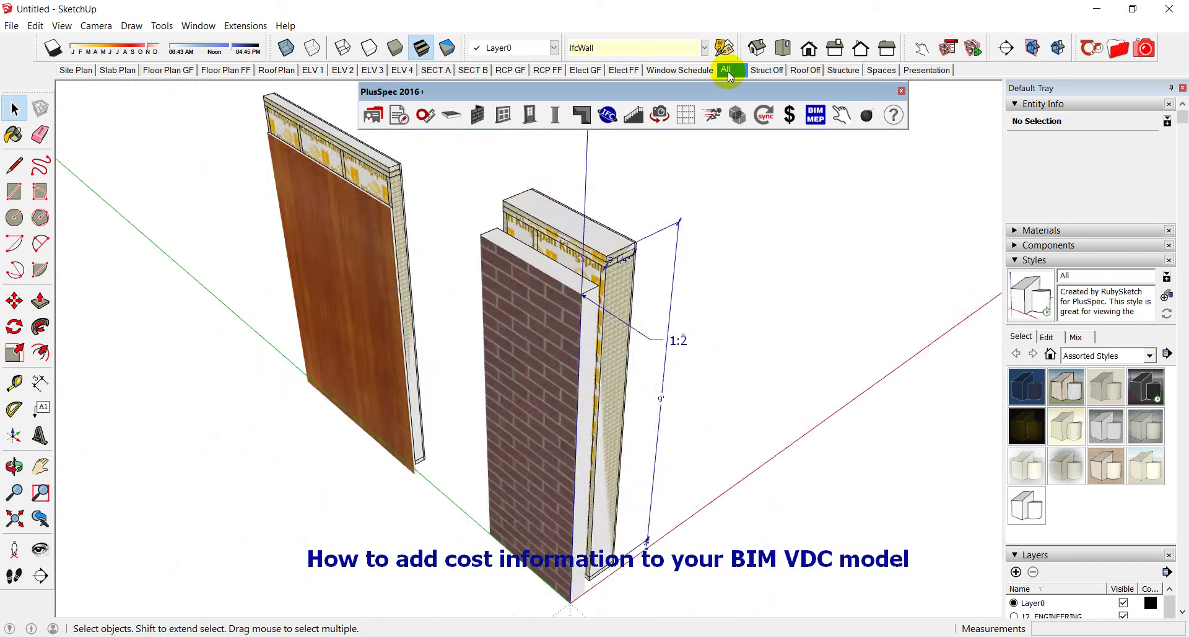
pyautogui.moveTo(587, 414); pyautogui.dragTo(545, 414, button='middle')
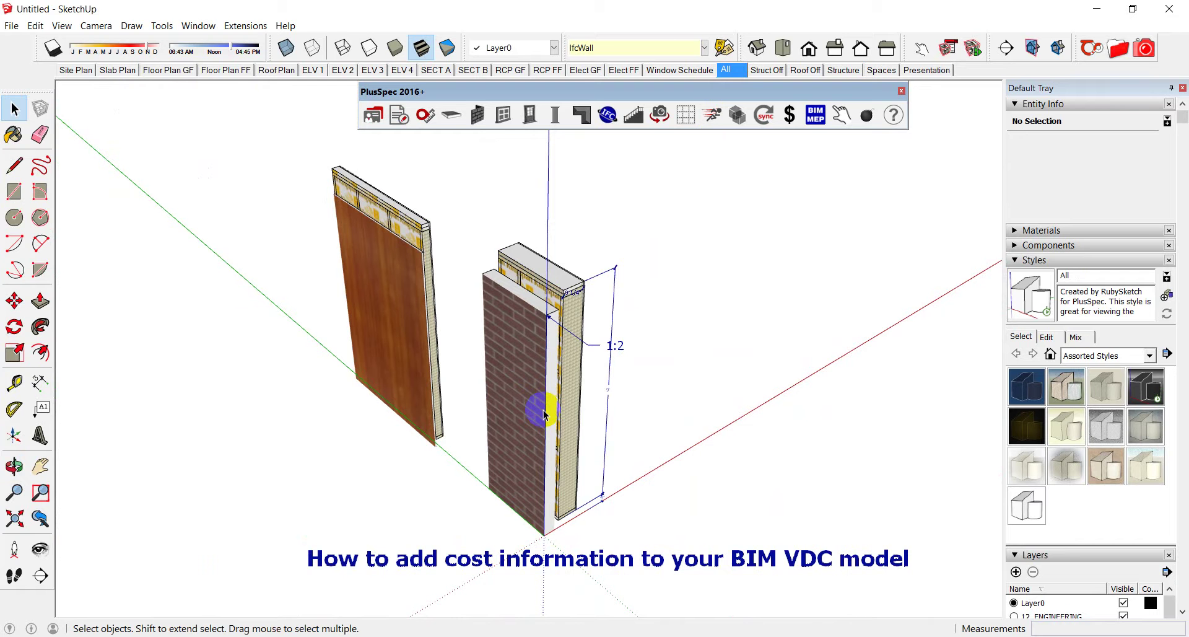
pyautogui.click(533, 402)
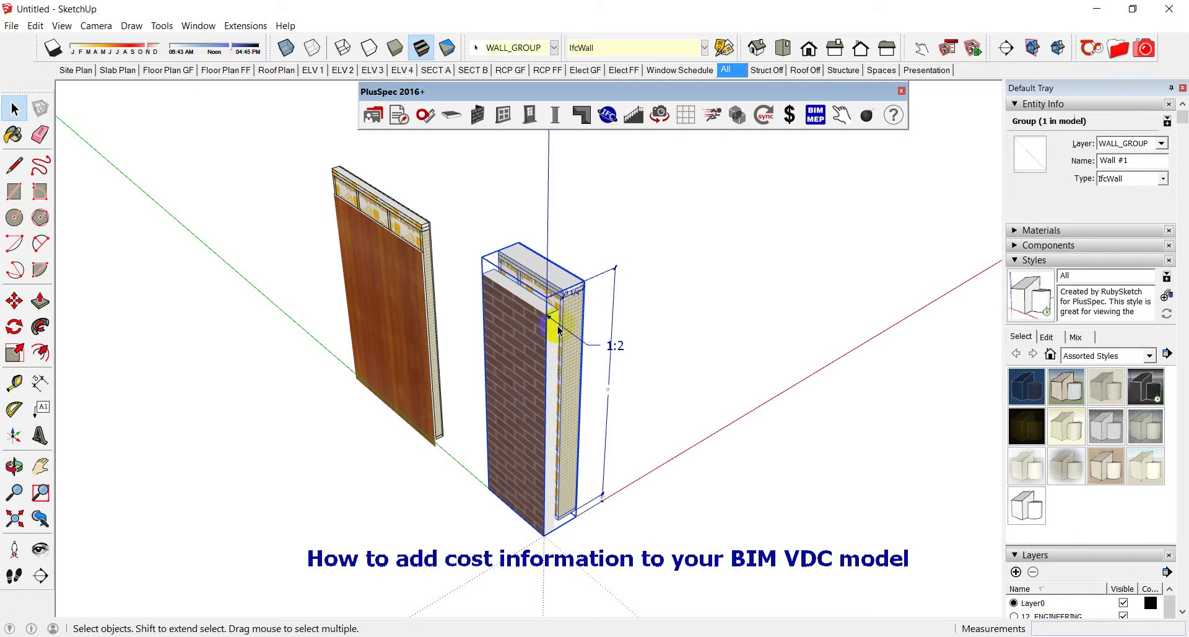
# Open the PlusSpec Price Settings Page listing the brick wall's six materials
pyautogui.click(788, 114)
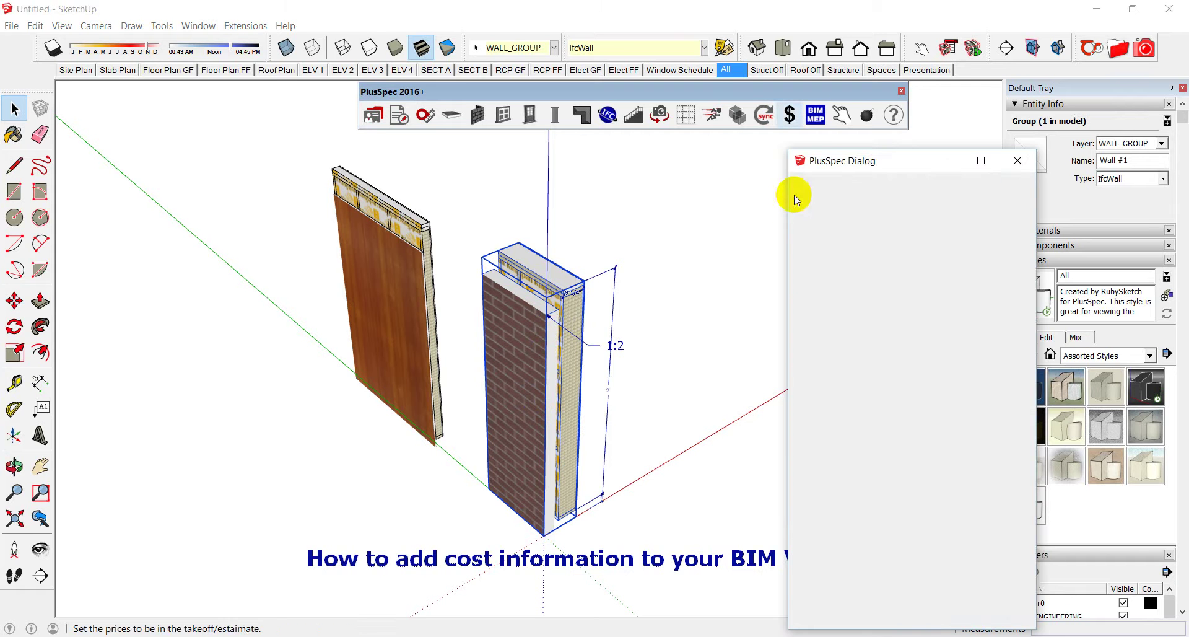
pyautogui.moveTo(887, 169); pyautogui.dragTo(905, 109)
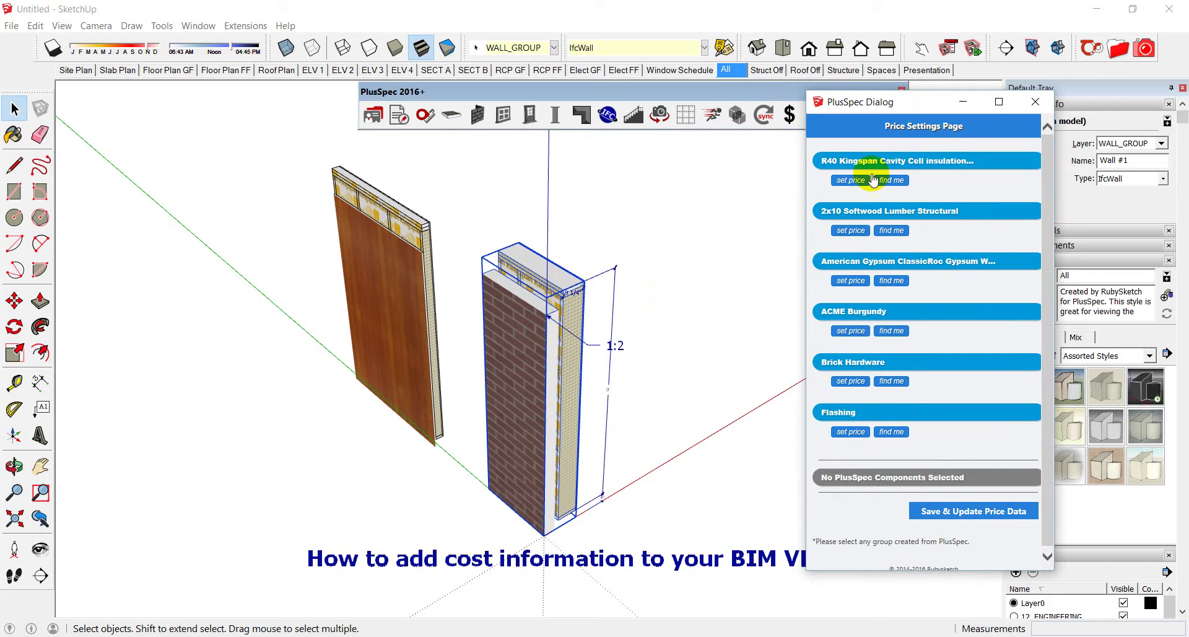
pyautogui.scroll(4, 531, 283)
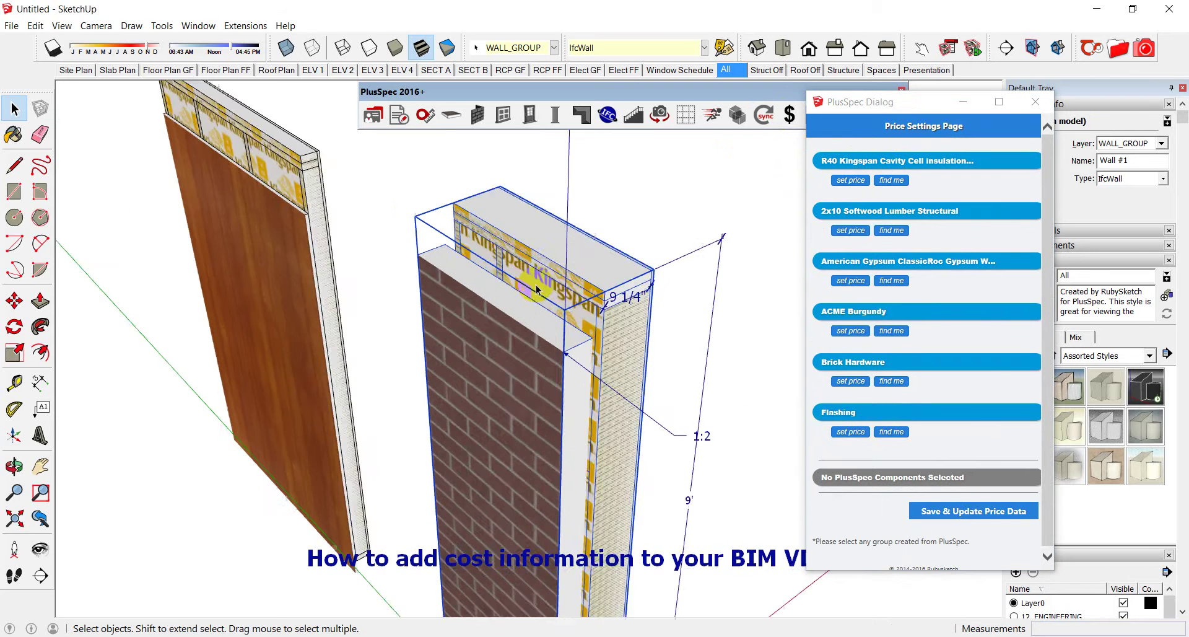
pyautogui.scroll(-1, 537, 286)
pyautogui.scroll(-4, 538, 286)
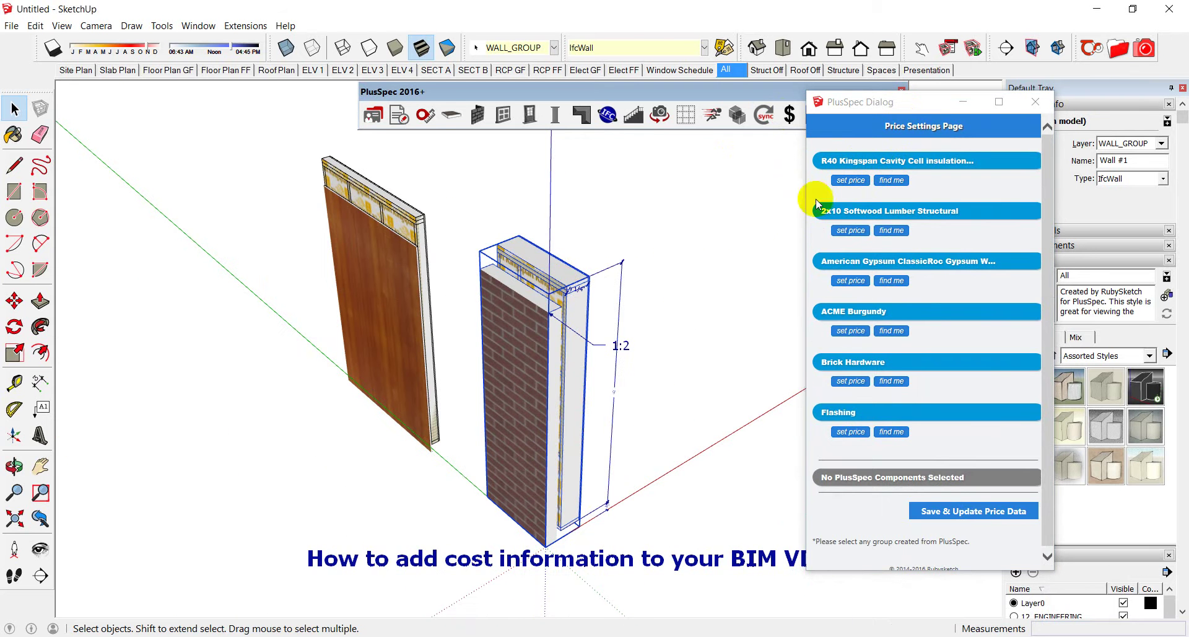
# Price R40 Kingspan insulation at $5 and $1 per ft², and 2x10 softwood at $1.50 and $1.5 per foot
pyautogui.click(850, 180)
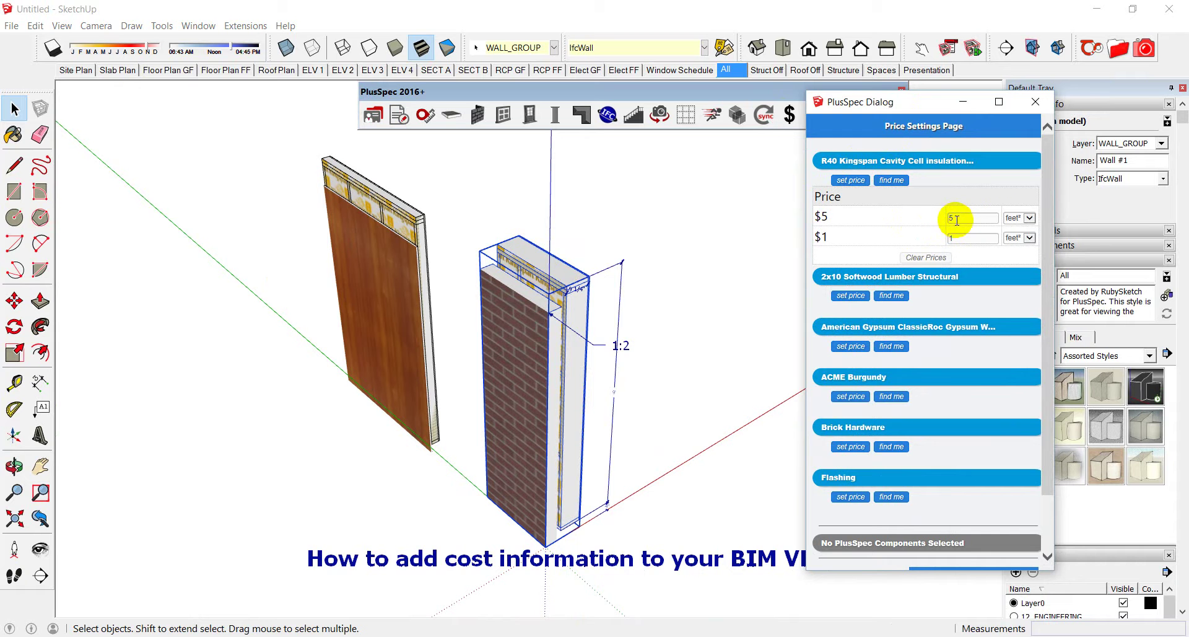
pyautogui.click(1027, 220)
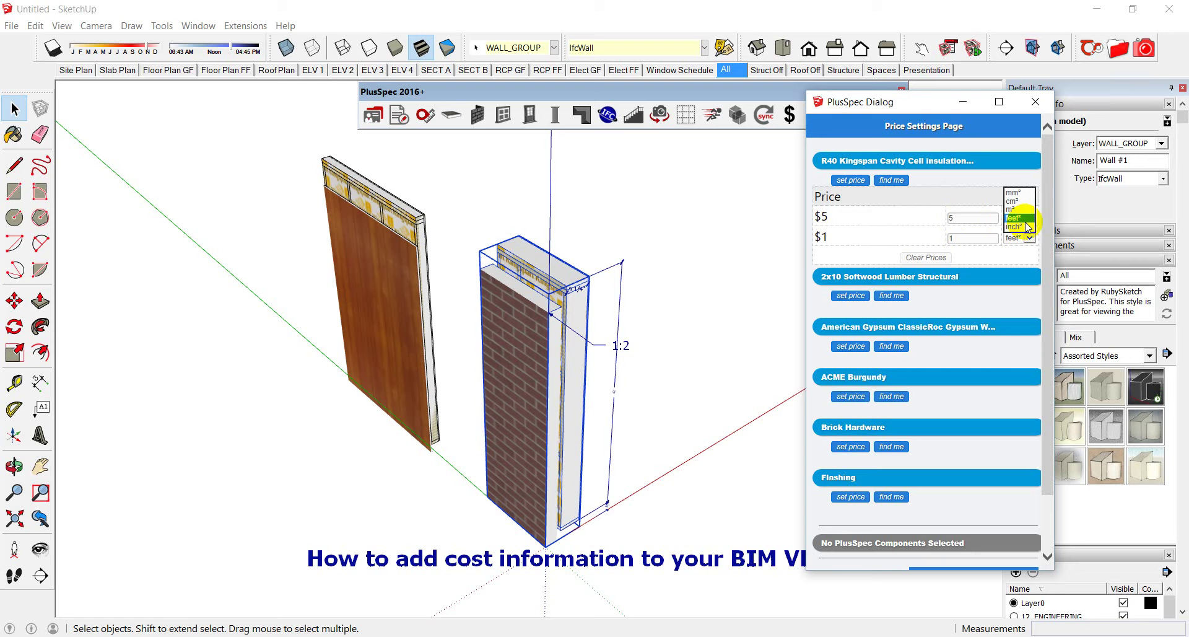
pyautogui.click(981, 218)
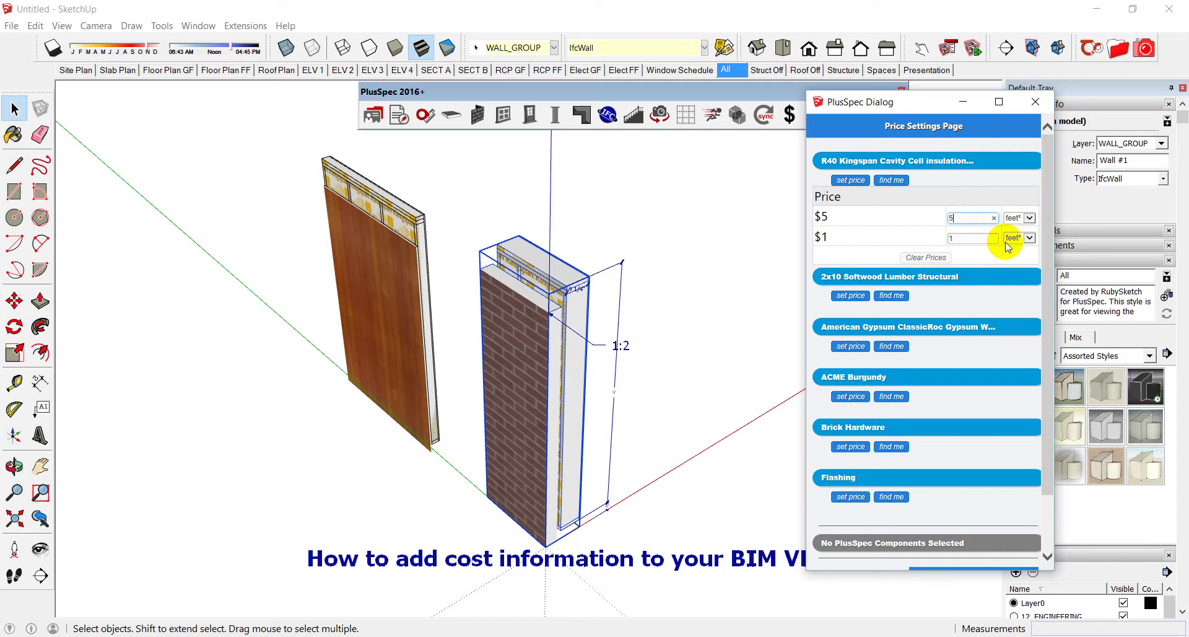
pyautogui.click(849, 295)
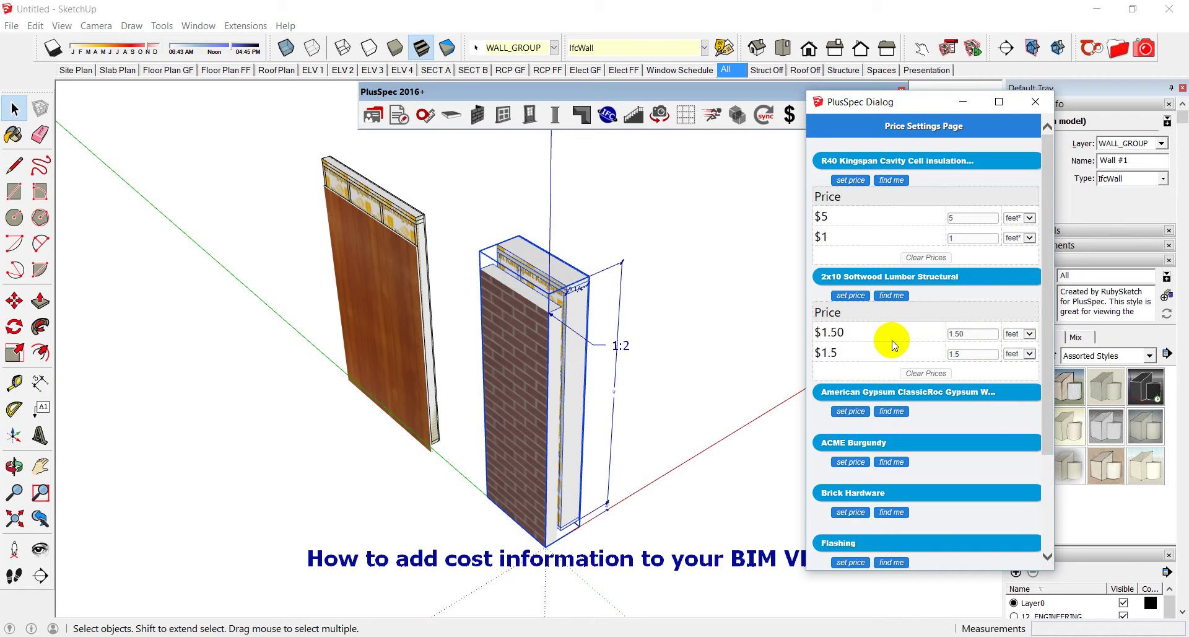
# Price American Gypsum board at $1 and ACME Burgundy brick at $3.25 supply, $7.5 fit
pyautogui.click(850, 412)
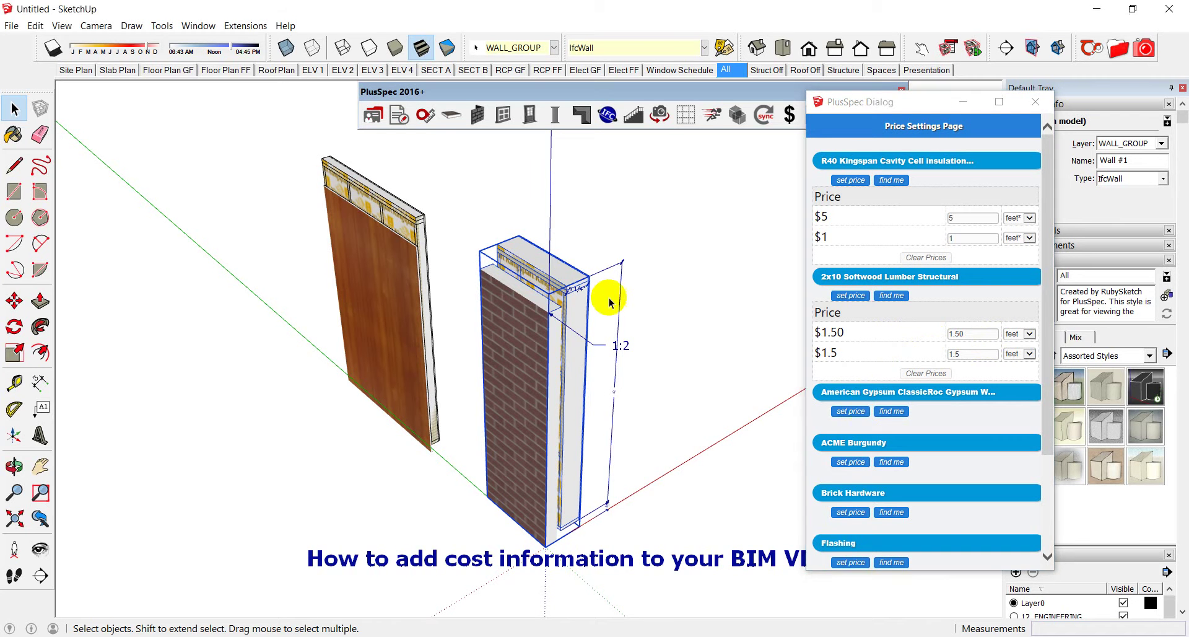
pyautogui.moveTo(609, 302); pyautogui.dragTo(504, 291, button='middle')
pyautogui.scroll(5, 599, 286)
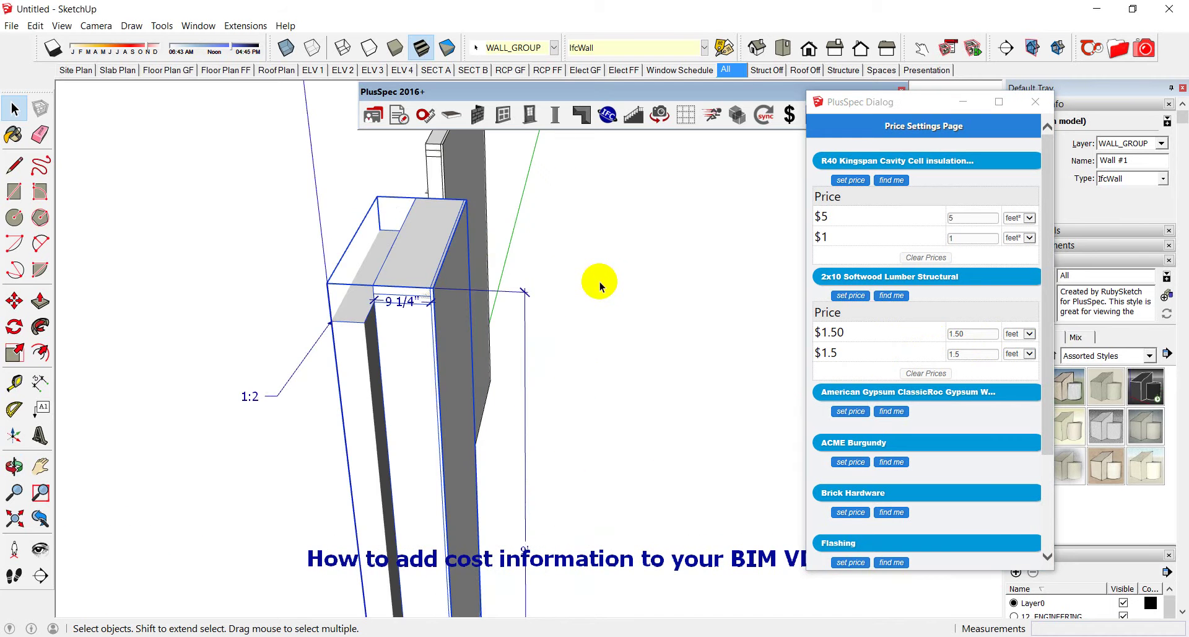
pyautogui.scroll(6, 419, 276)
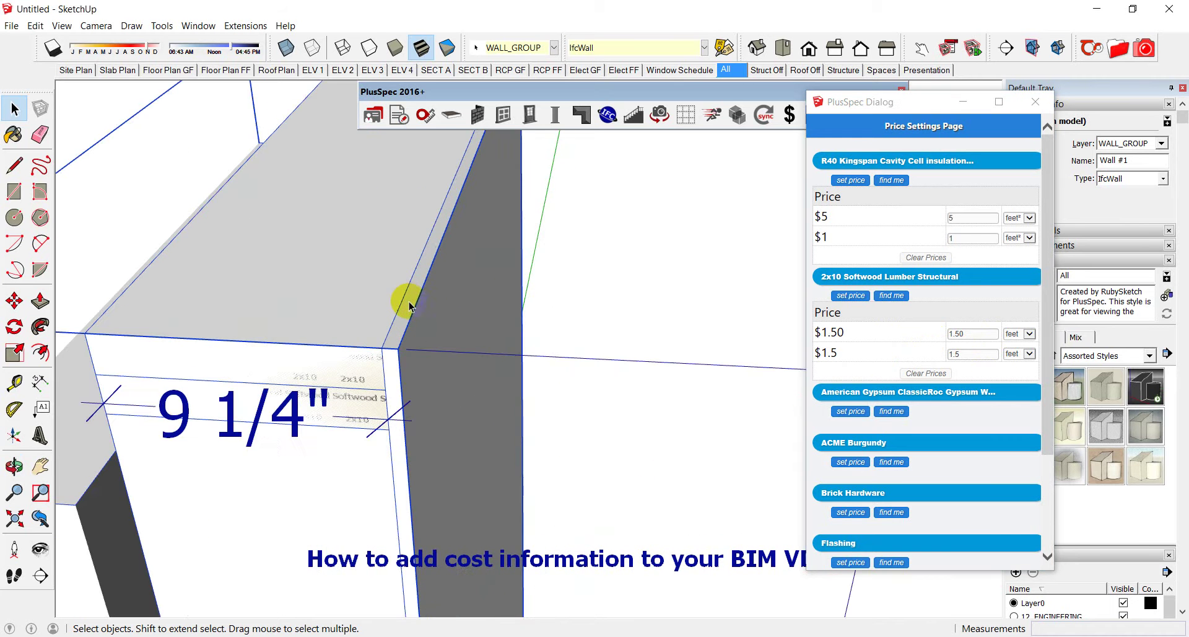
pyautogui.scroll(-5, 408, 303)
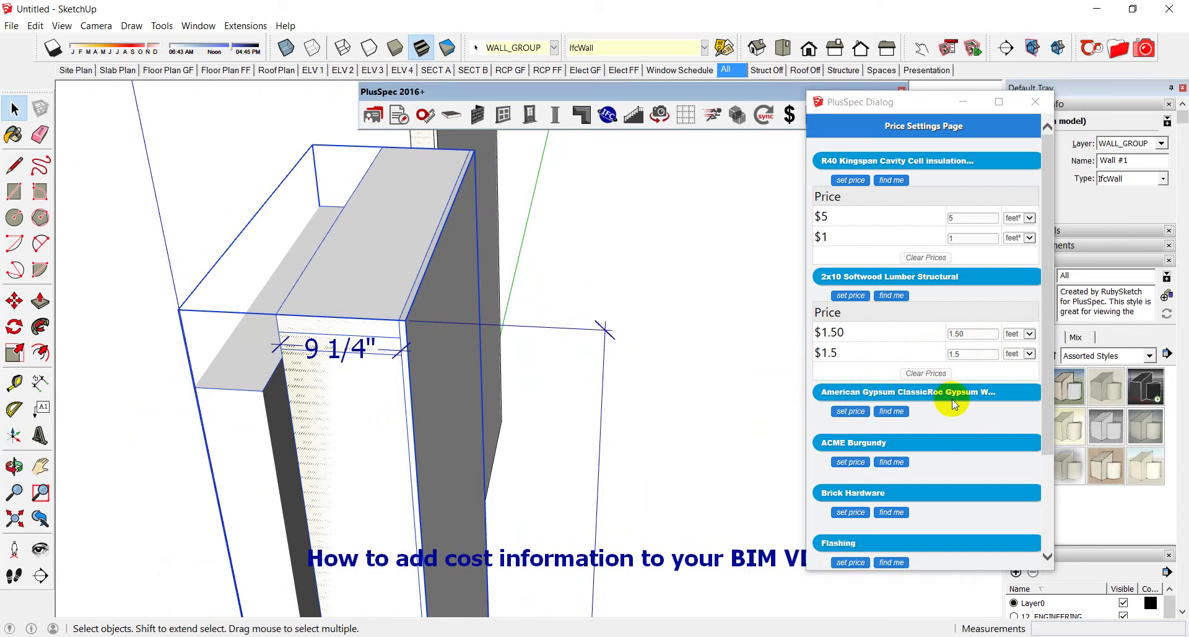
pyautogui.click(863, 412)
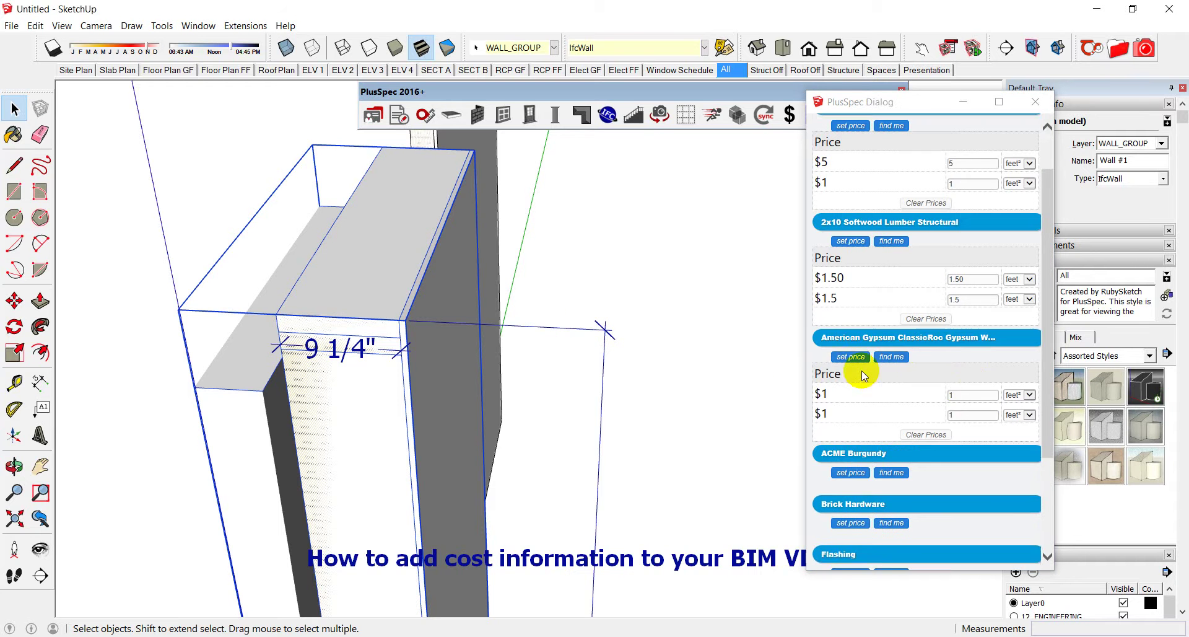
pyautogui.scroll(-3, 862, 372)
pyautogui.click(859, 391)
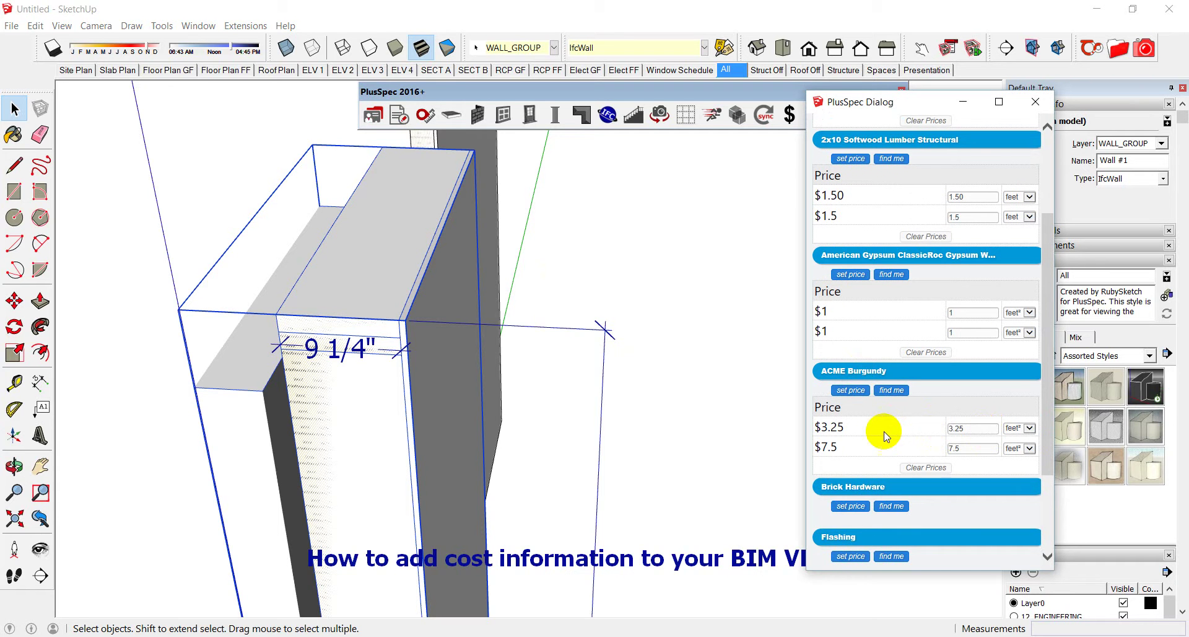
# Price Brick Hardware at $.25/$0 and Flashing at $.25/$.1
pyautogui.scroll(-3, 870, 439)
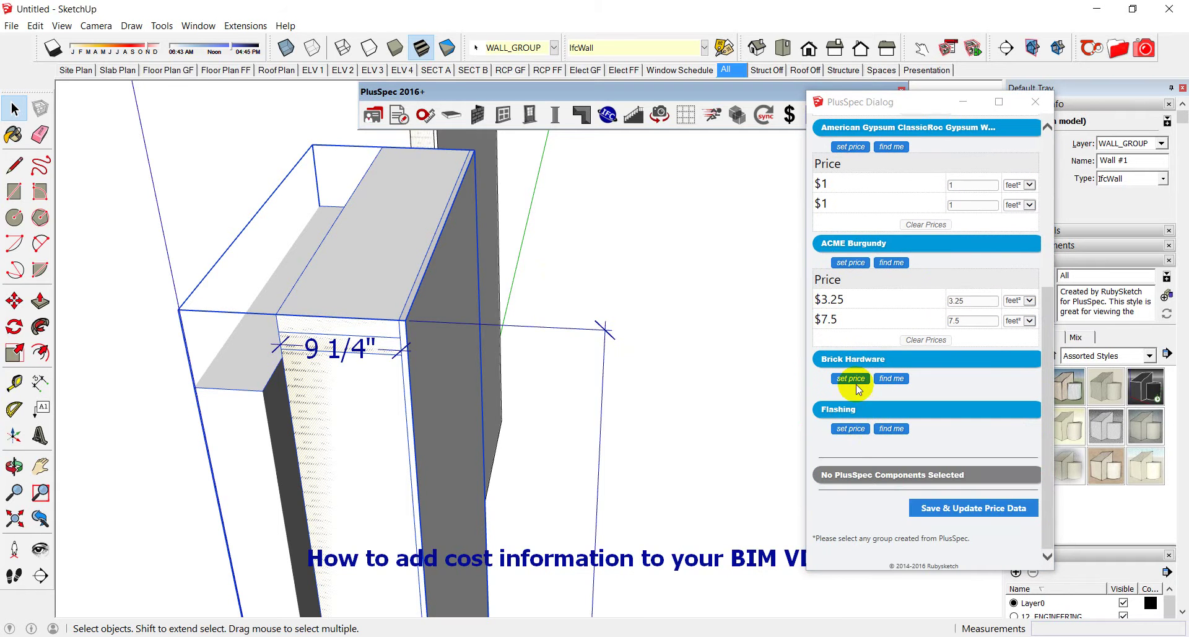
pyautogui.click(852, 380)
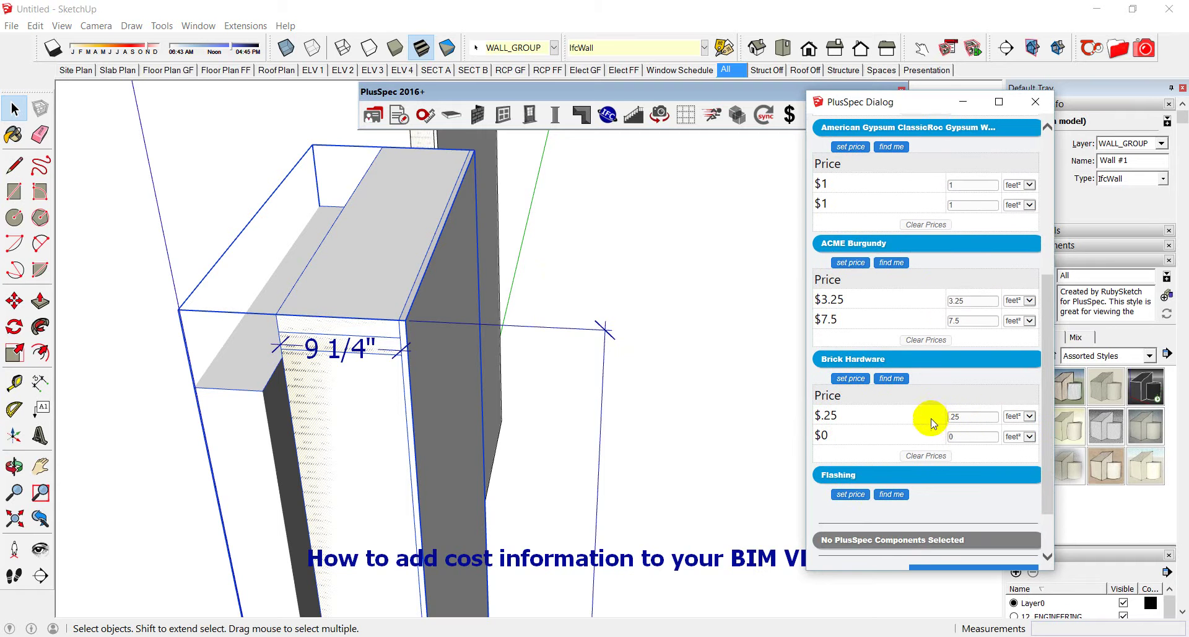
pyautogui.scroll(-1, 898, 410)
pyautogui.click(850, 428)
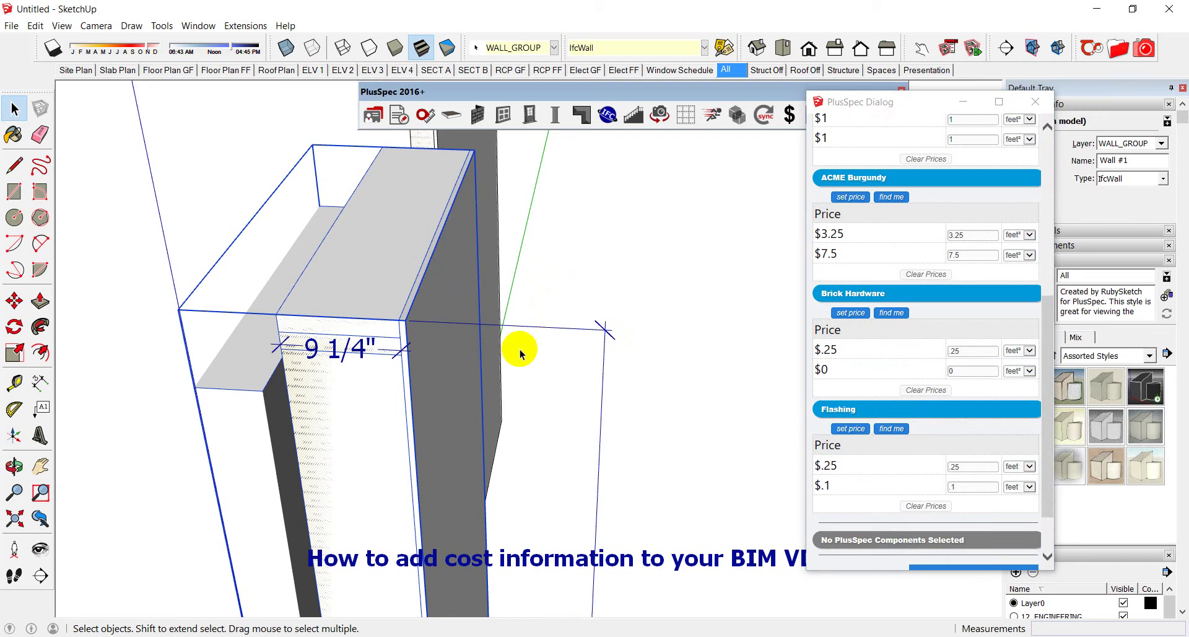
pyautogui.scroll(-1, 520, 352)
pyautogui.moveTo(520, 353); pyautogui.dragTo(754, 318, button='middle')
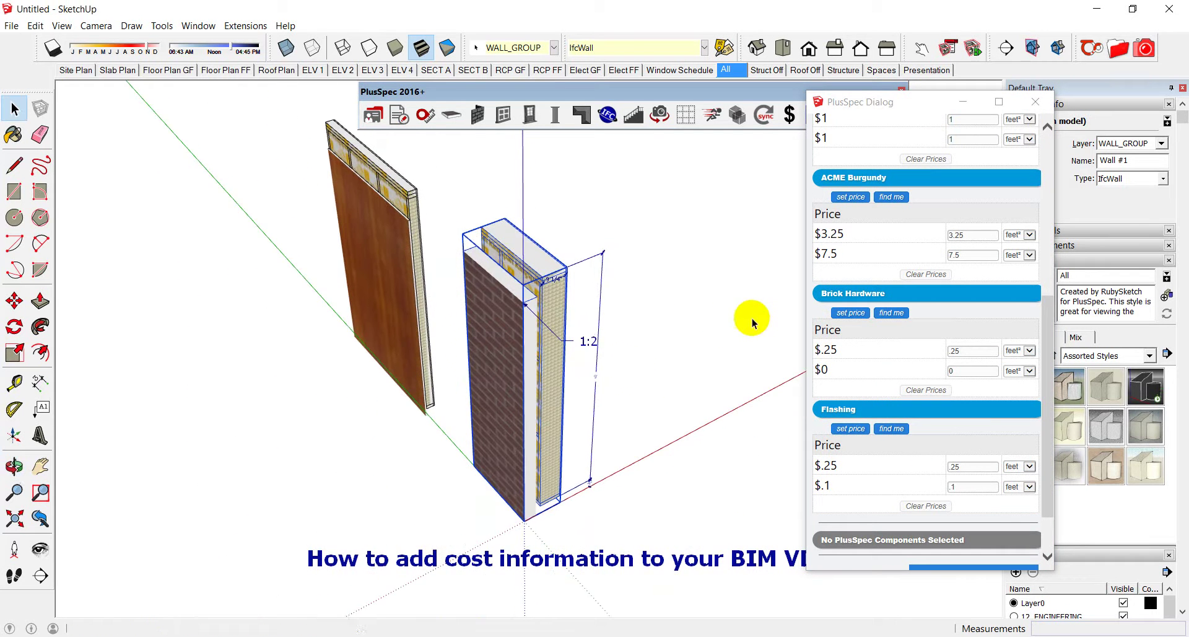
# Generate the takeoff report and highlight ACME Burgundy's 19A_BRICKWORK cost of $282.32 supply plus fit
pyautogui.click(399, 117)
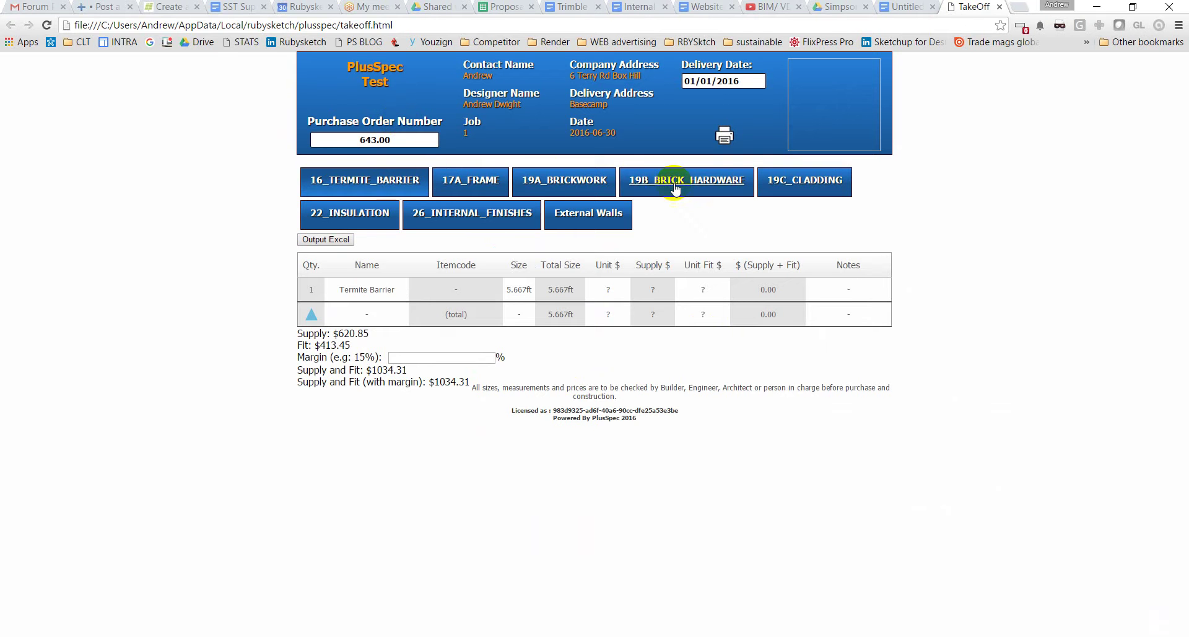
pyautogui.click(592, 185)
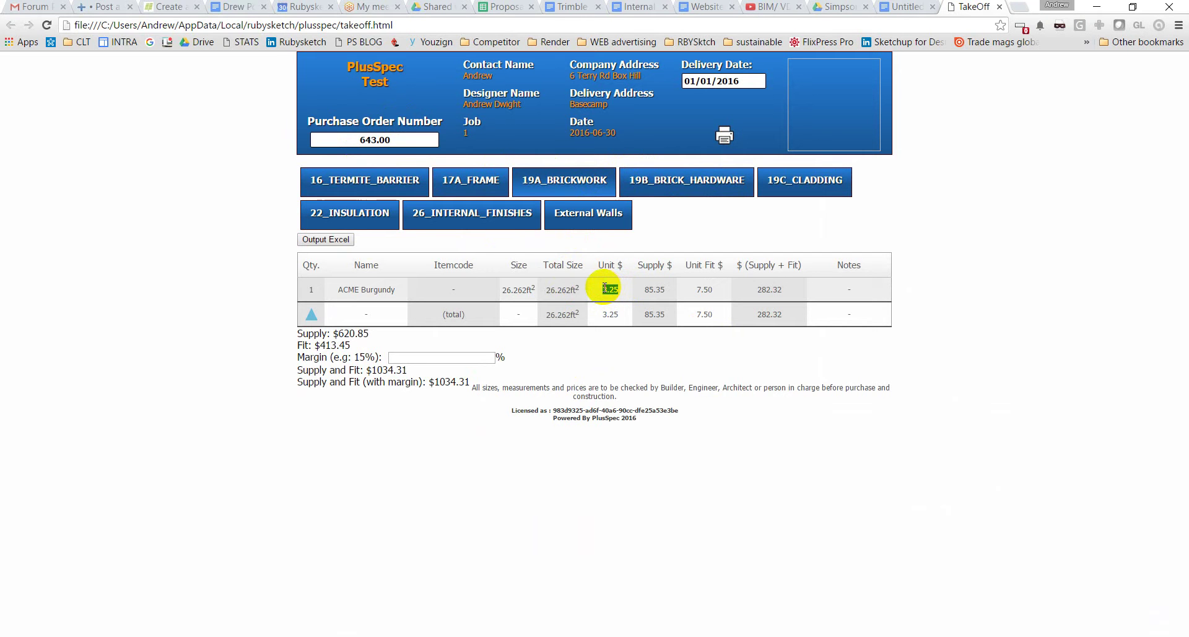
pyautogui.click(667, 291)
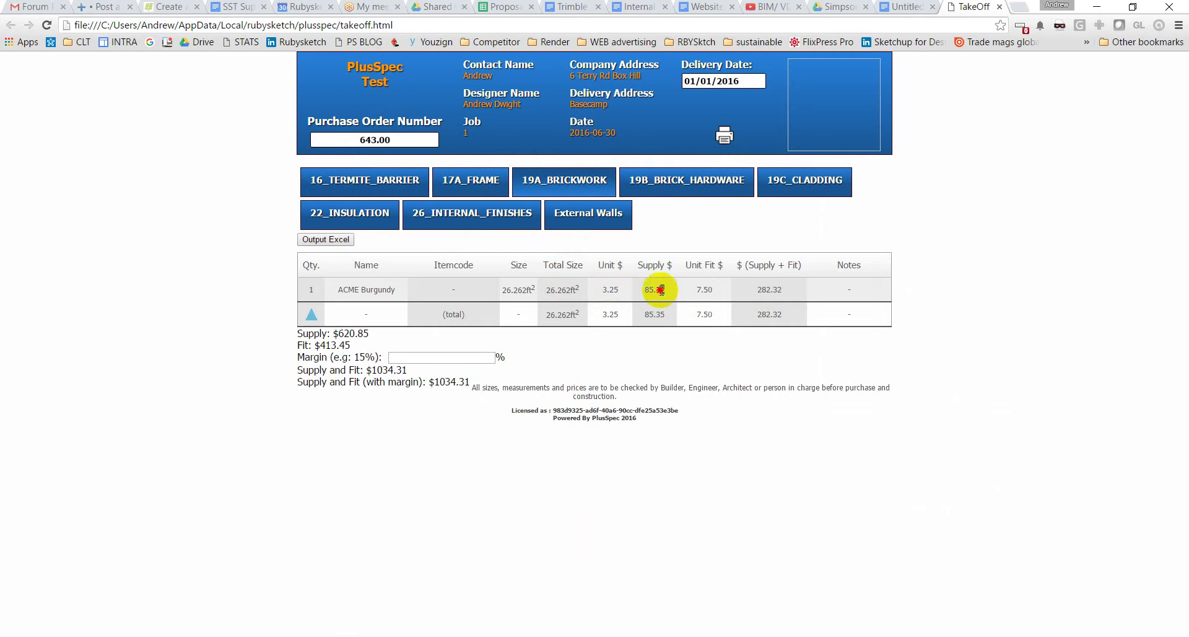
pyautogui.moveTo(651, 291); pyautogui.dragTo(698, 288)
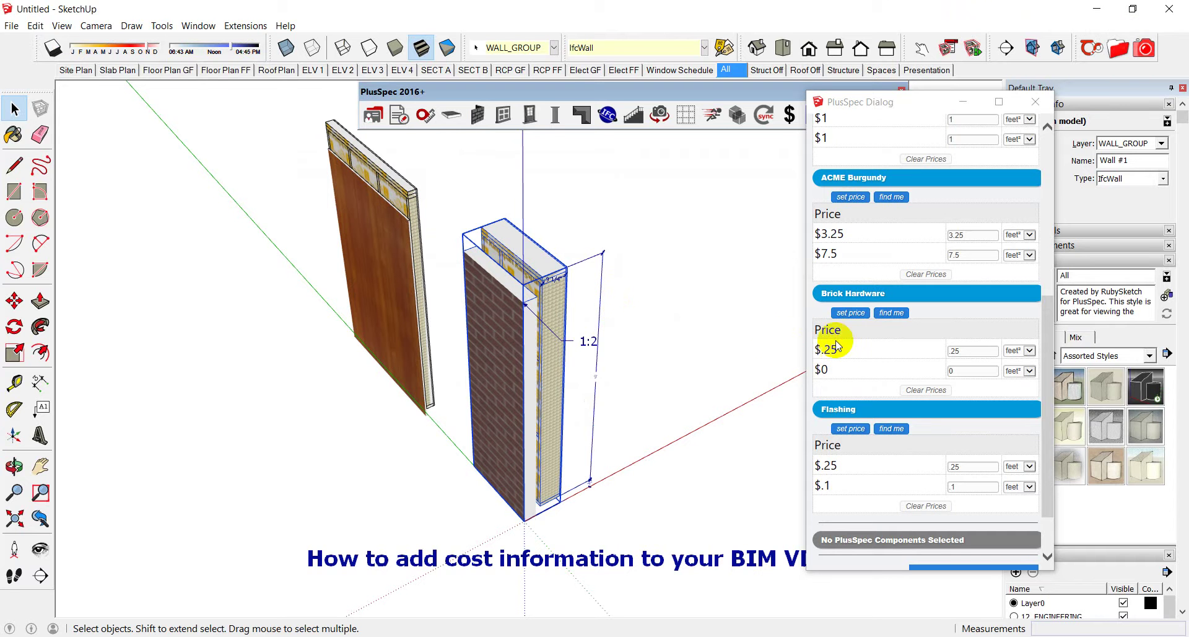
# Change ACME Burgundy's supply price to $1.27 and fit price to $5.50
pyautogui.click(968, 235)
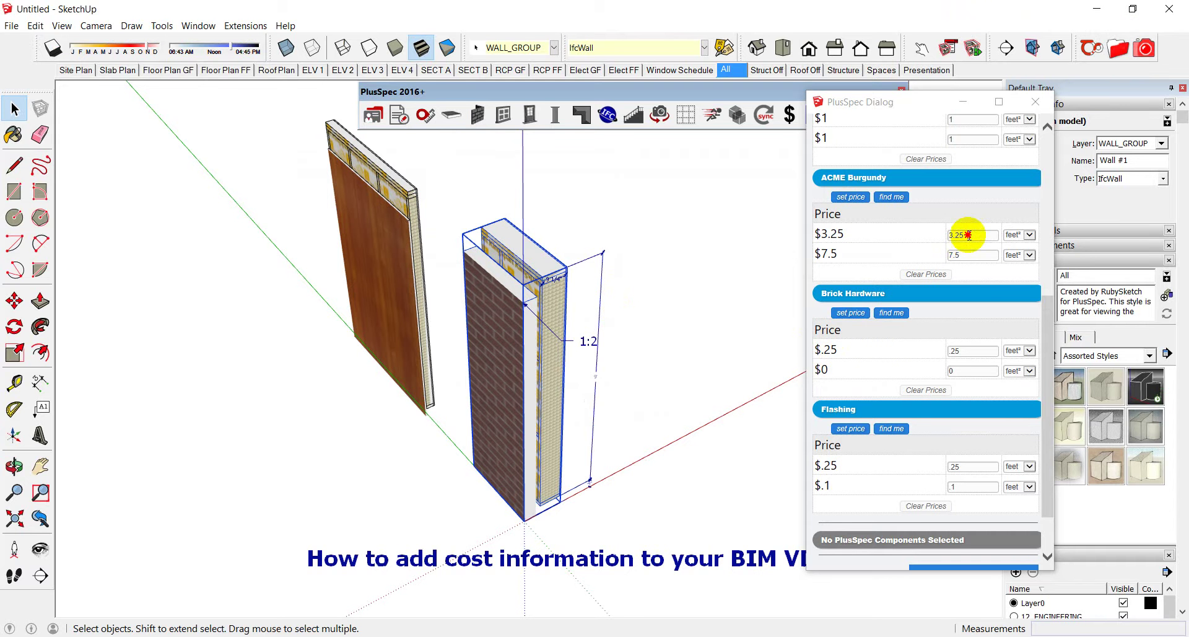
pyautogui.moveTo(968, 236); pyautogui.dragTo(951, 236)
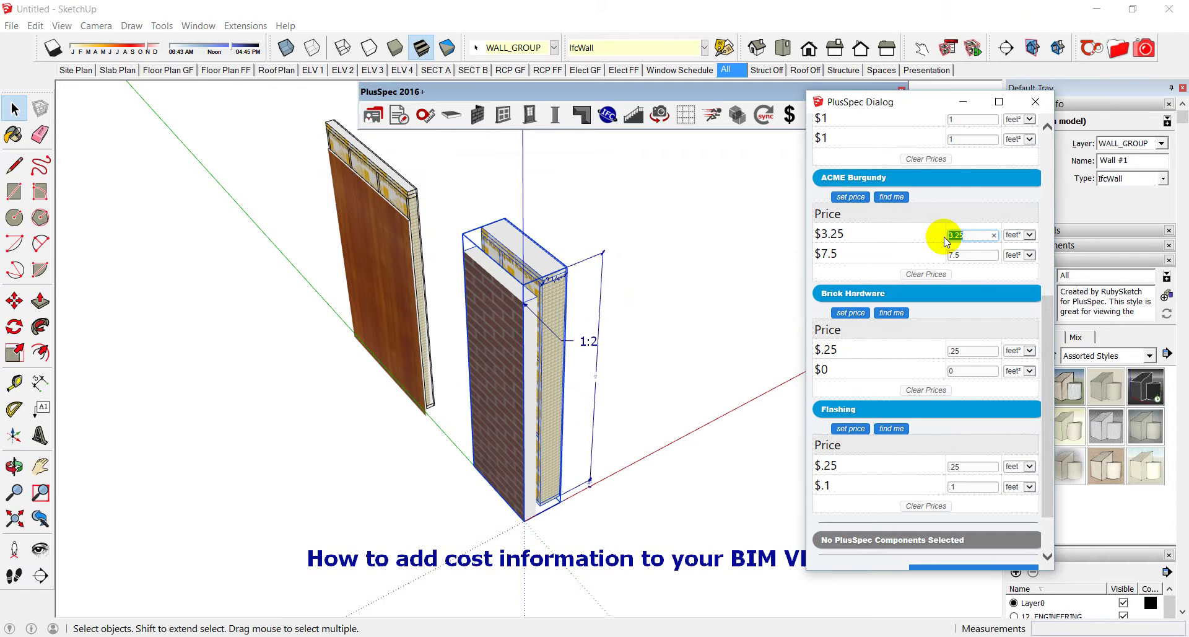
pyautogui.write('1')
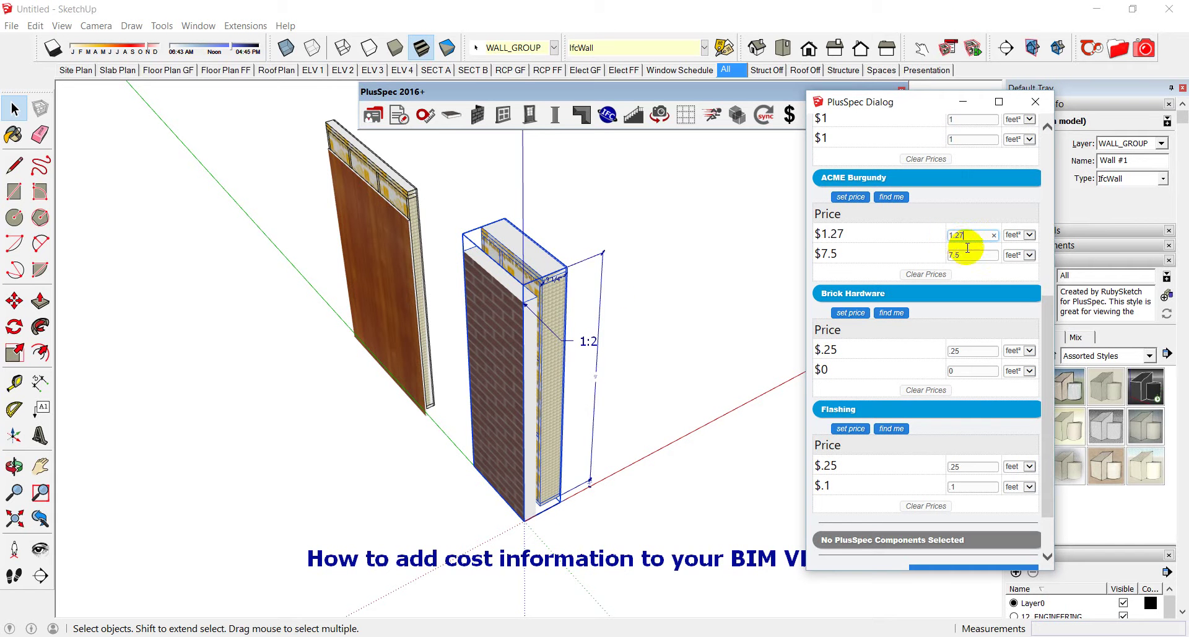
pyautogui.moveTo(967, 256); pyautogui.dragTo(952, 263)
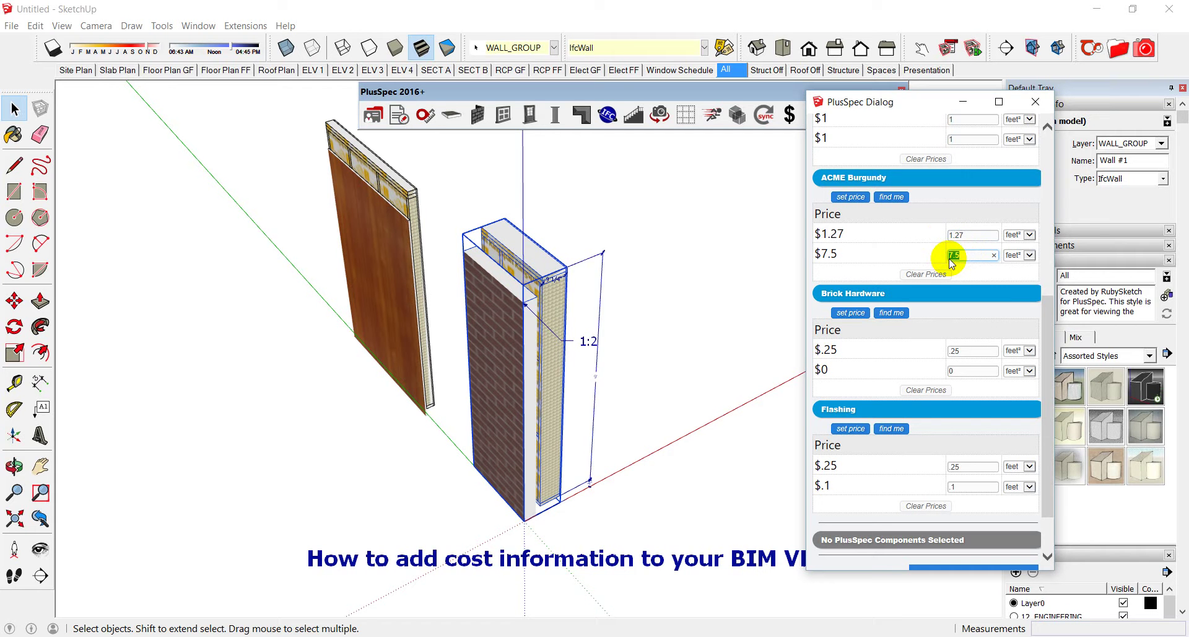
pyautogui.write('5')
# Save and update the price data, confirm the message, and close the price list
pyautogui.moveTo(1046, 300); pyautogui.dragTo(1046, 333)
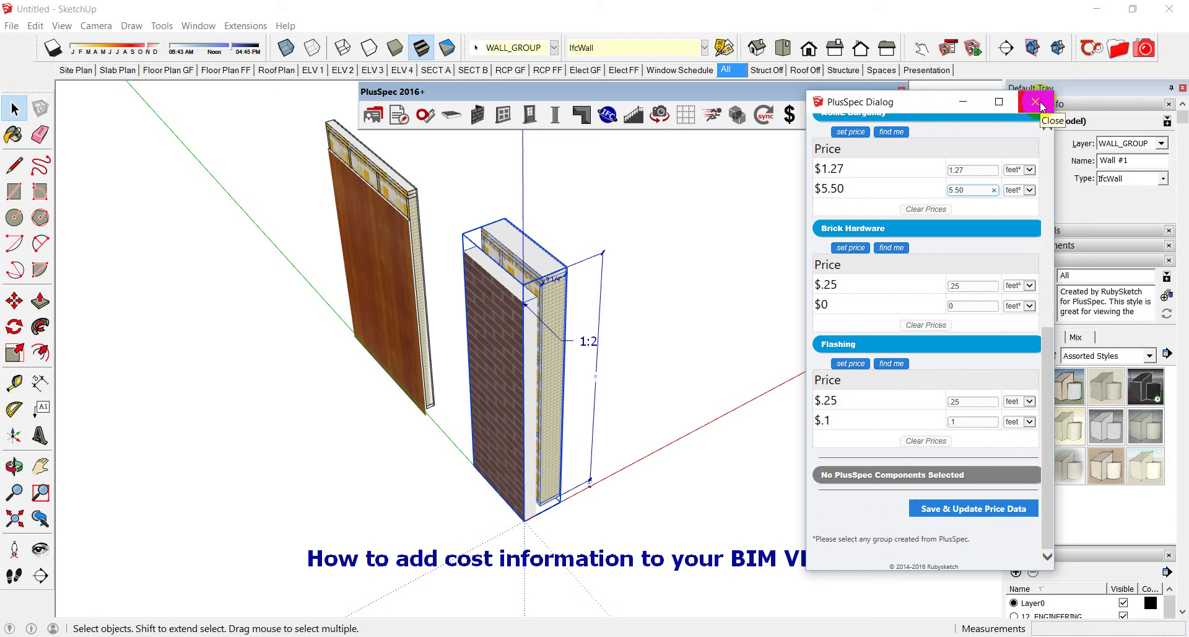
pyautogui.click(981, 512)
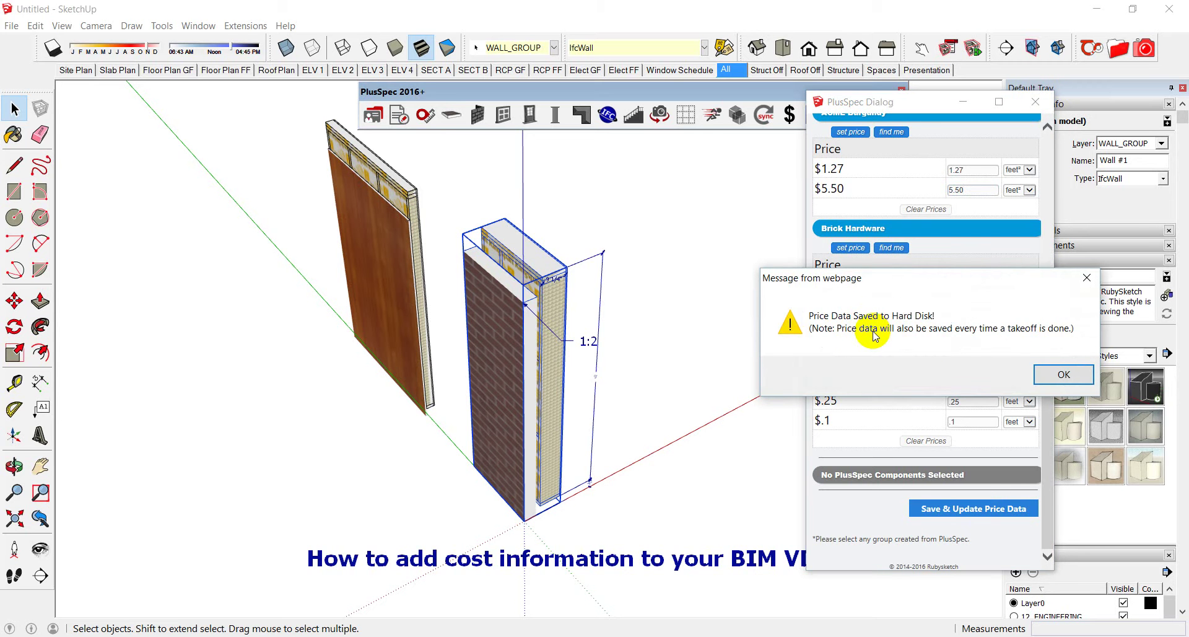
pyautogui.click(1056, 379)
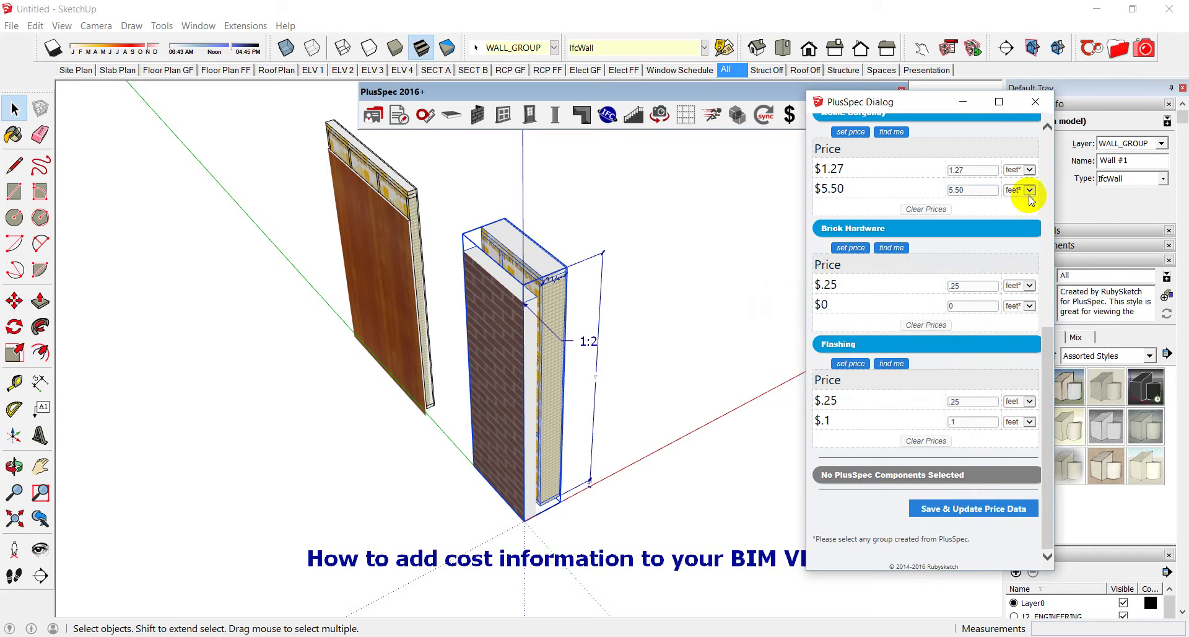
pyautogui.click(1035, 103)
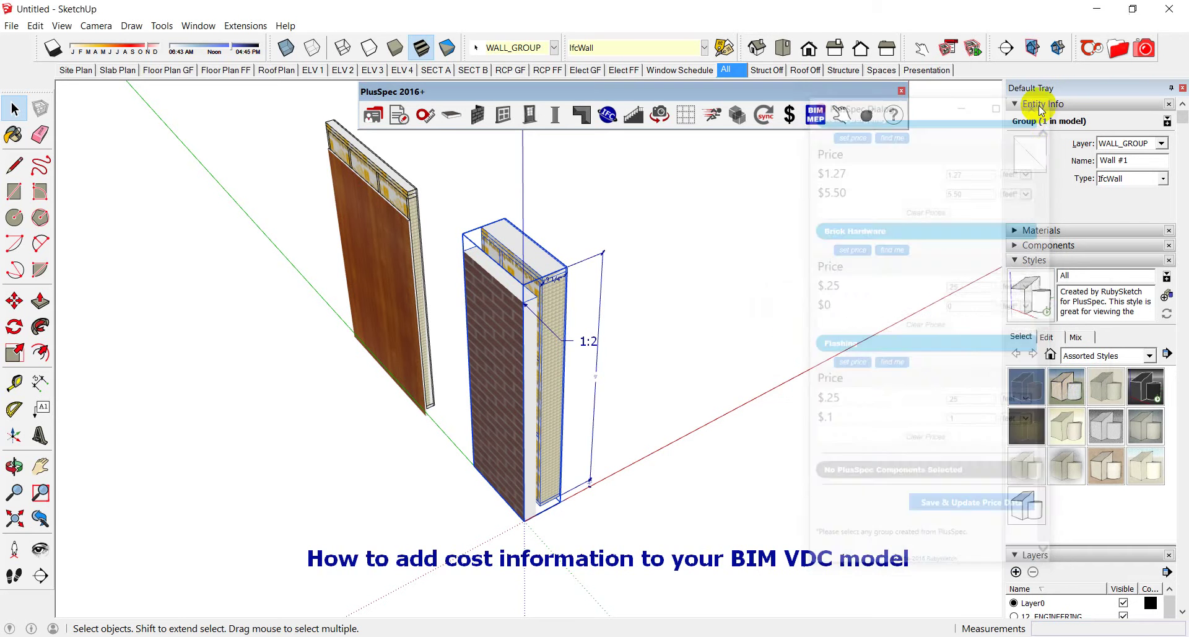
# Regenerate the takeoff showing ACME Burgundy brickwork at $177.79 and compare with the earlier report
pyautogui.click(398, 115)
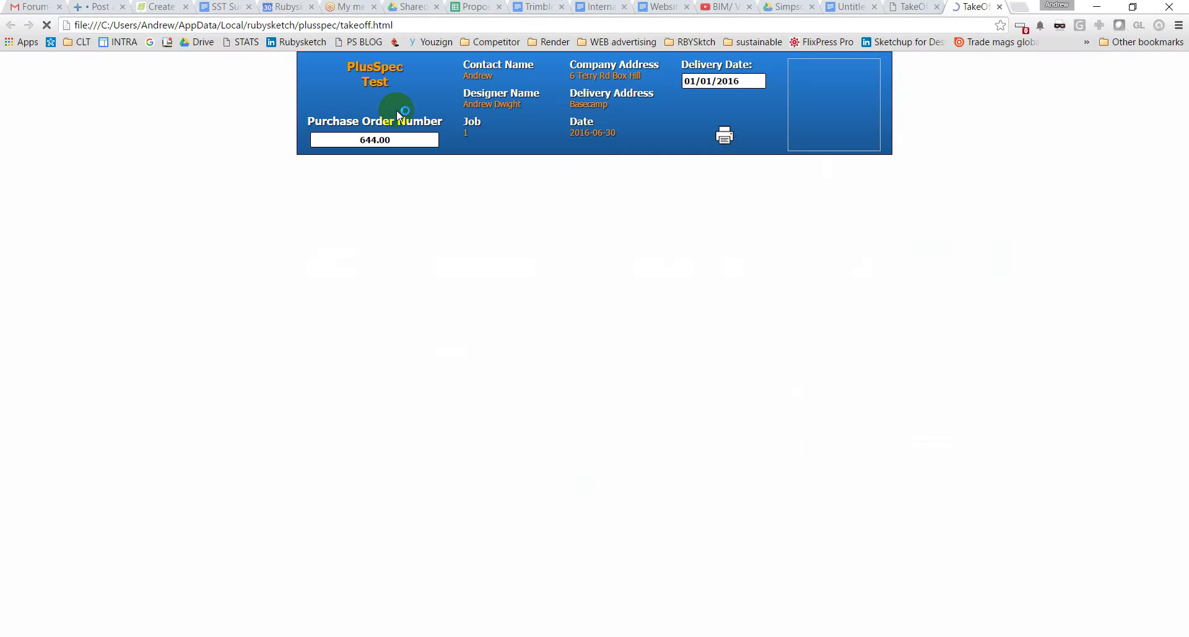
pyautogui.click(801, 144)
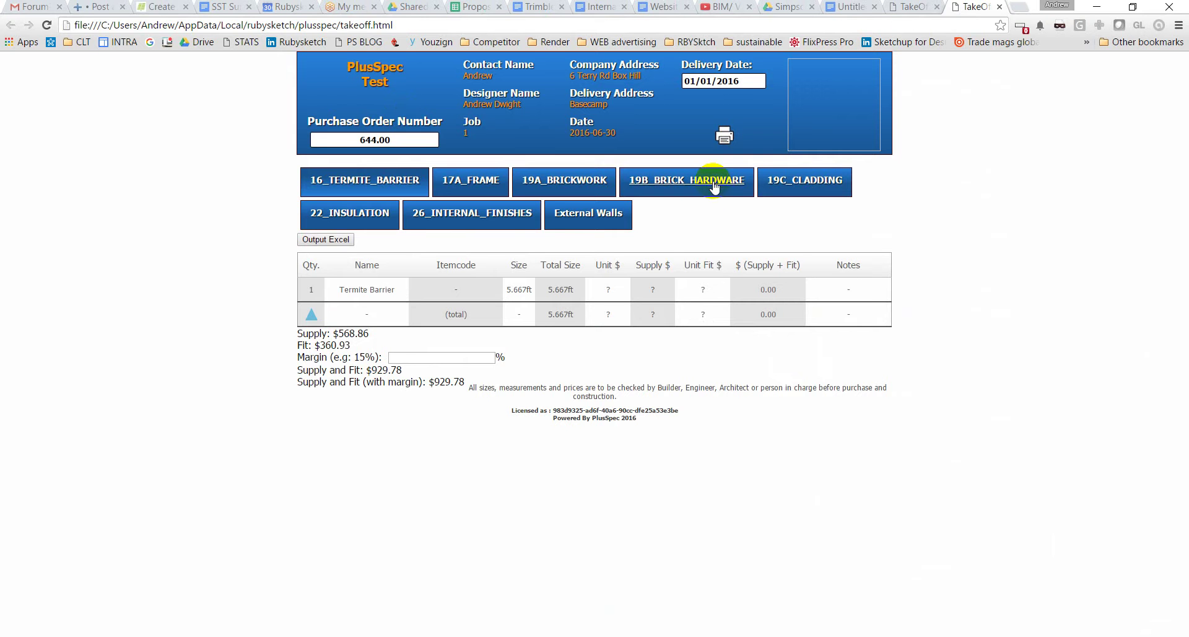
pyautogui.click(588, 184)
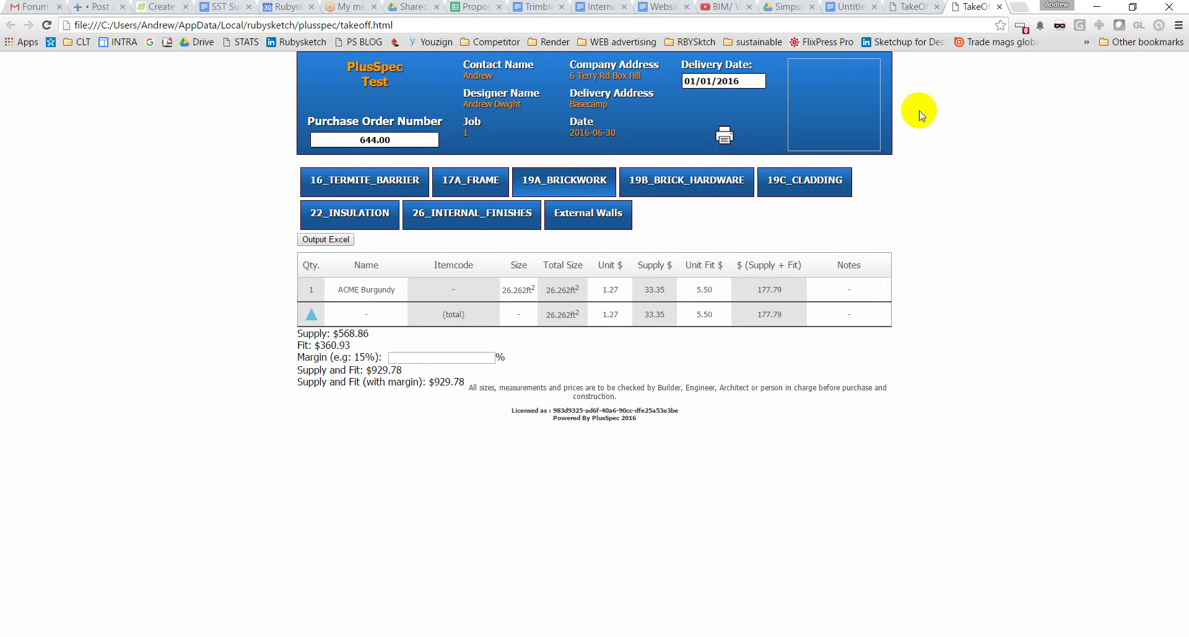
pyautogui.click(921, 11)
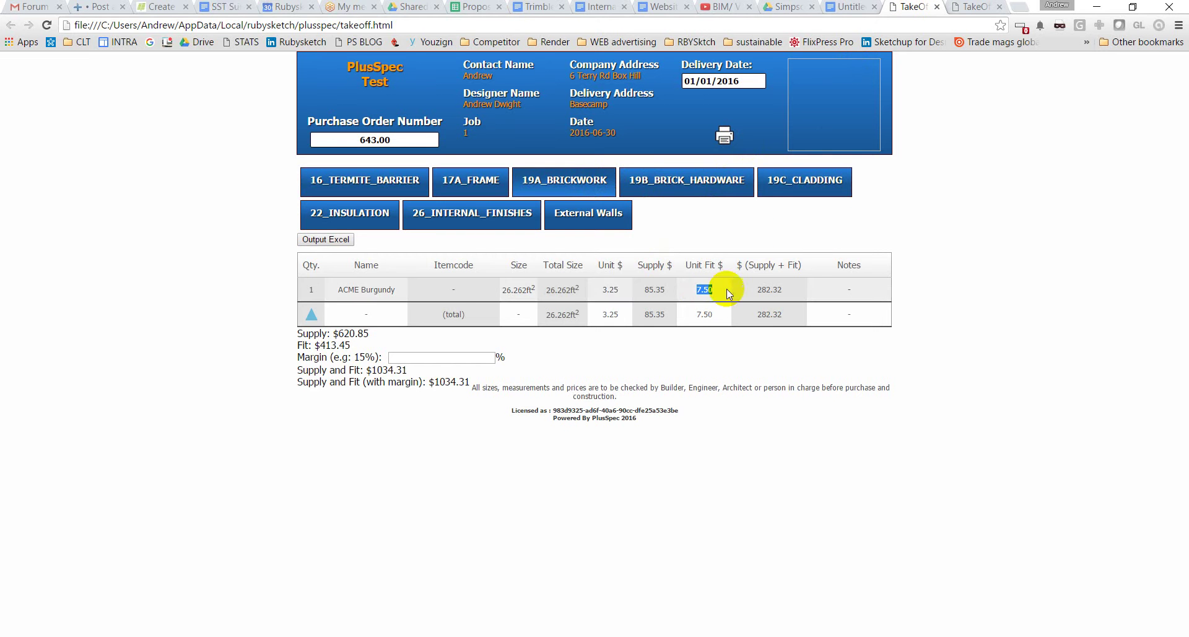
pyautogui.click(976, 11)
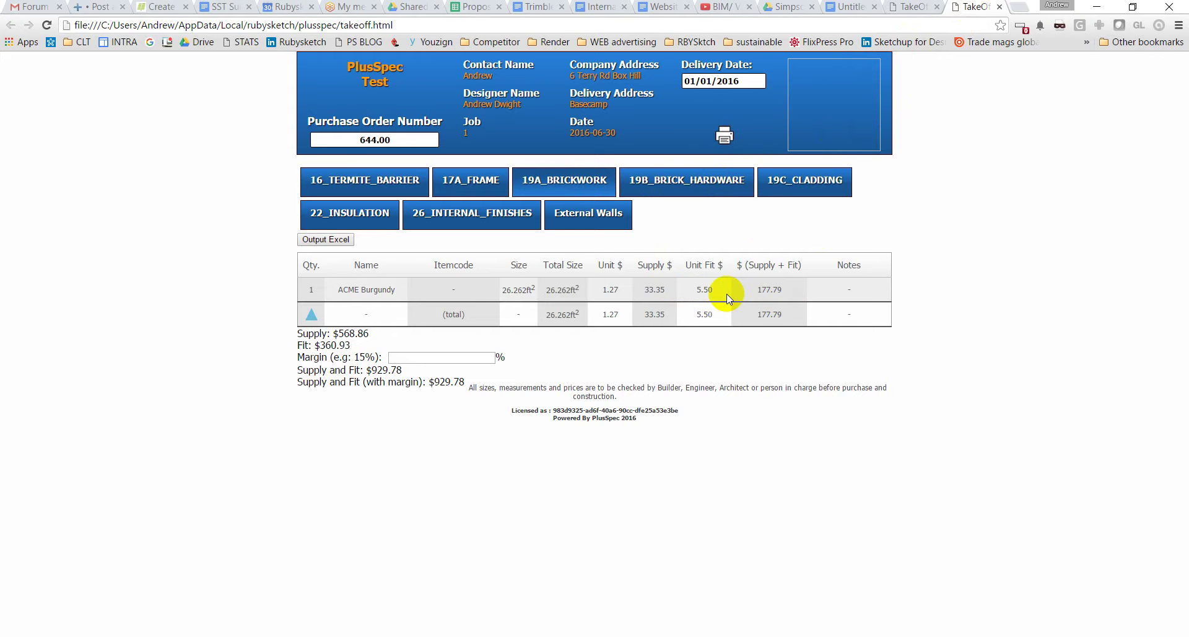
# Back in SketchUp, draw a 355.5 ft² rectangular face beside the walls
pyautogui.click(1095, 7)
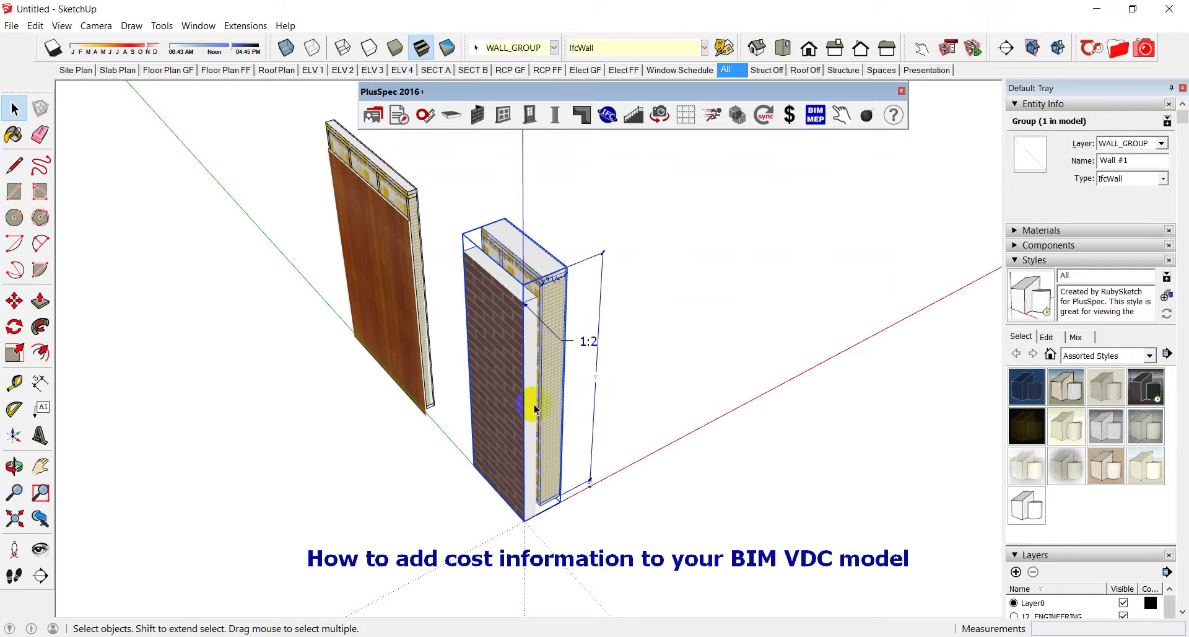
pyautogui.moveTo(504, 416)
pyautogui.mouseDown()
pyautogui.moveTo(509, 397)
pyautogui.moveTo(353, 392)
pyautogui.mouseUp()
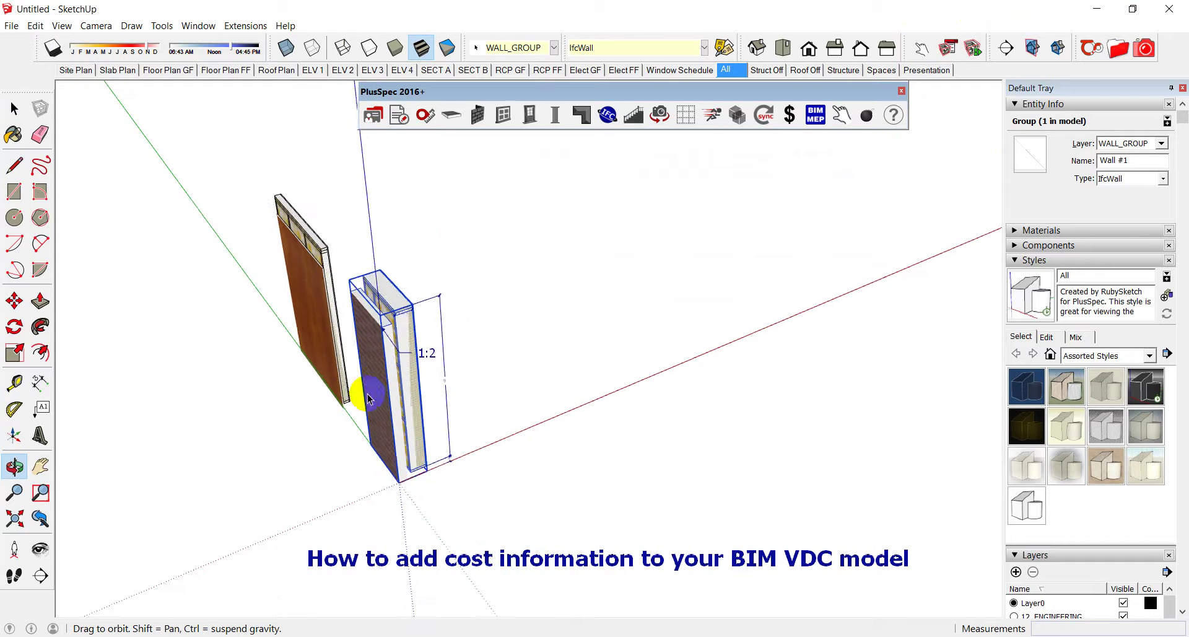
pyautogui.press('r')
pyautogui.click(522, 408)
pyautogui.click(728, 179)
# Select the new face and choose PlusSpec's Hip Roof type for it
pyautogui.press('space')
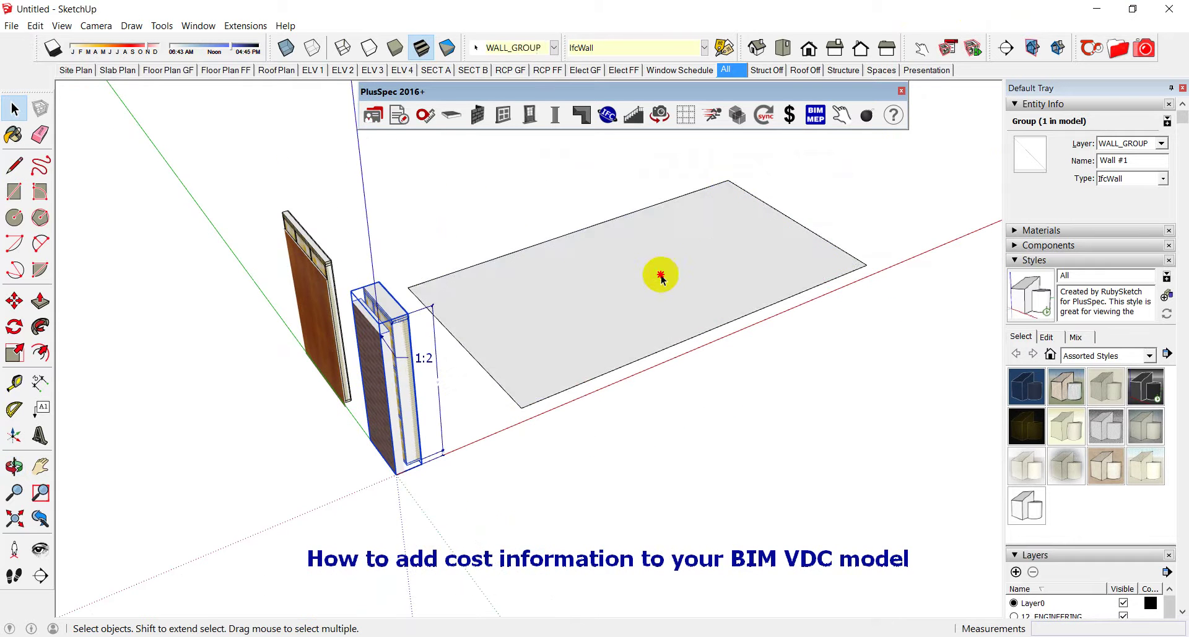
pyautogui.click(643, 247)
pyautogui.click(583, 114)
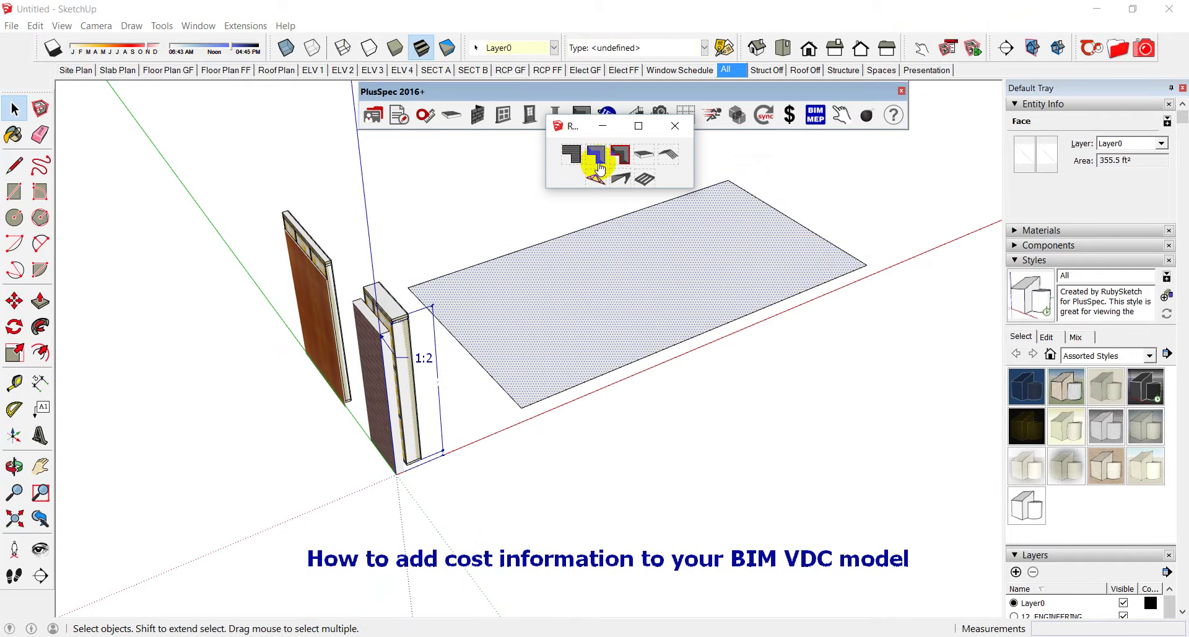
pyautogui.click(598, 158)
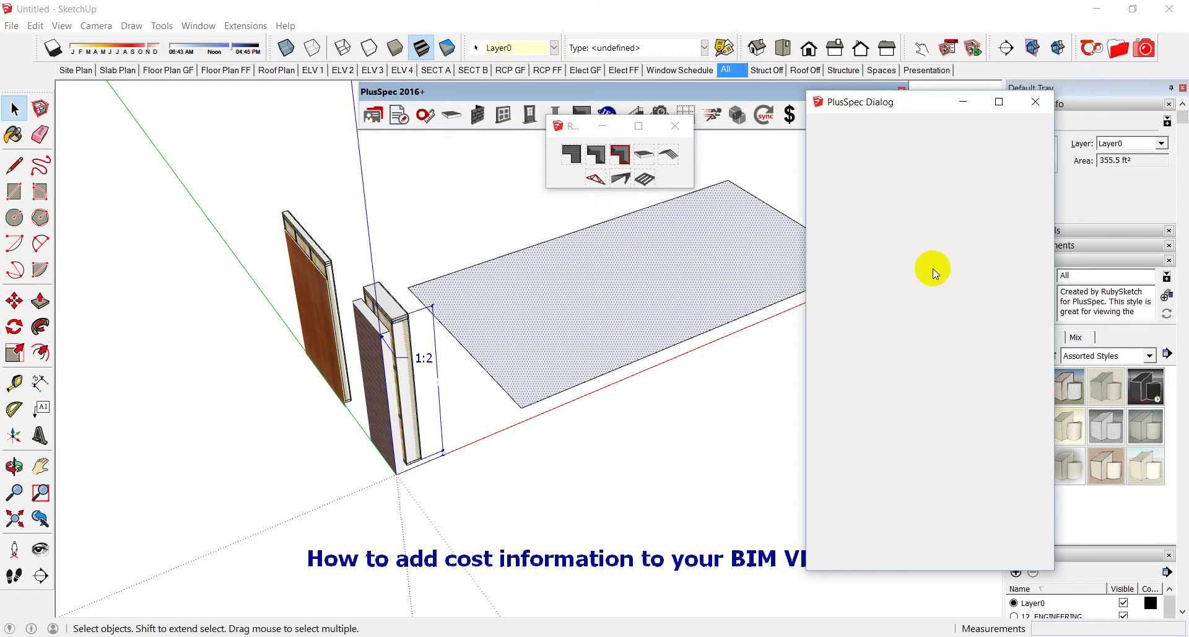
# Load the hip roof options with Metal material type and Olive Metal Roof roofing
pyautogui.click(857, 457)
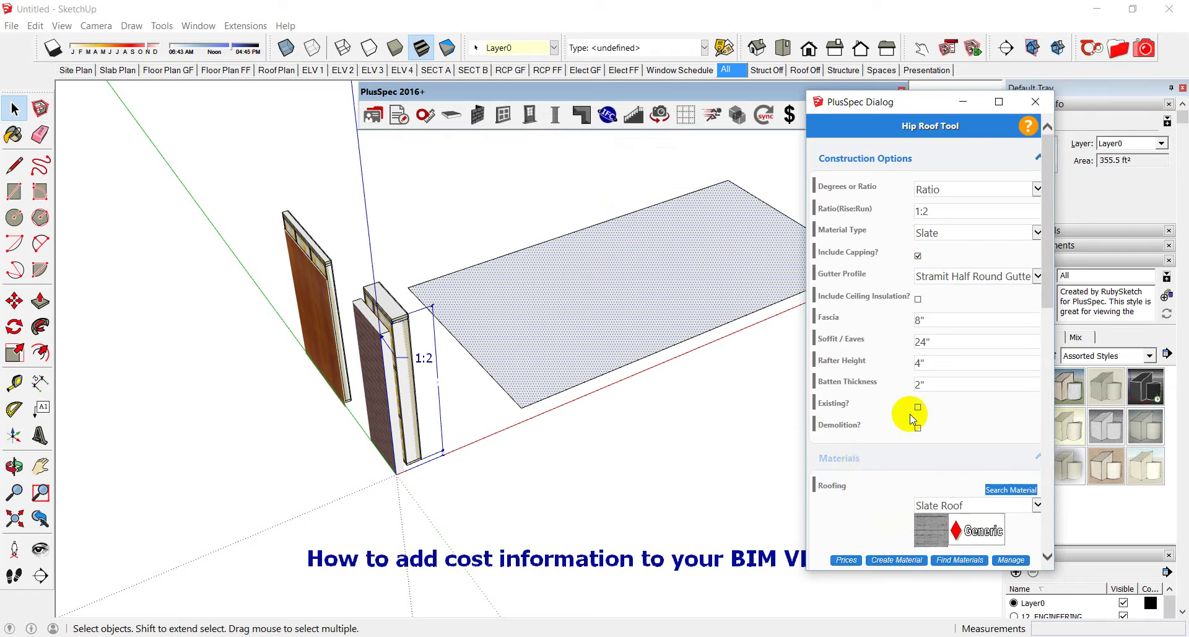
pyautogui.scroll(-3, 912, 419)
pyautogui.scroll(3, 939, 377)
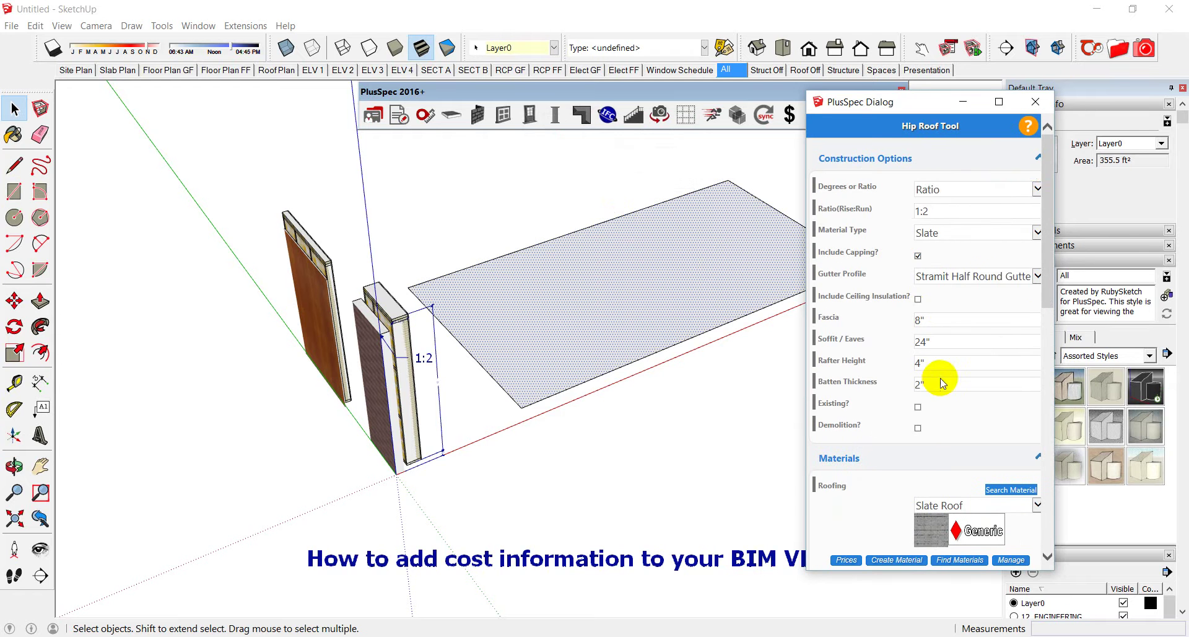
pyautogui.click(993, 237)
pyautogui.click(943, 191)
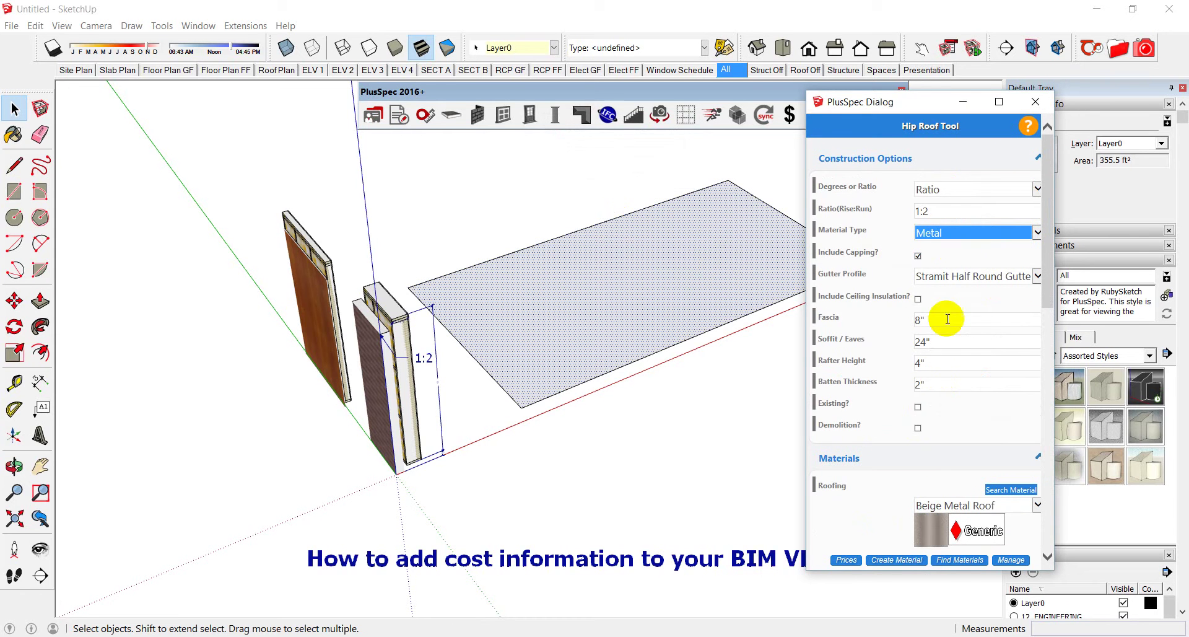
pyautogui.scroll(-2, 863, 379)
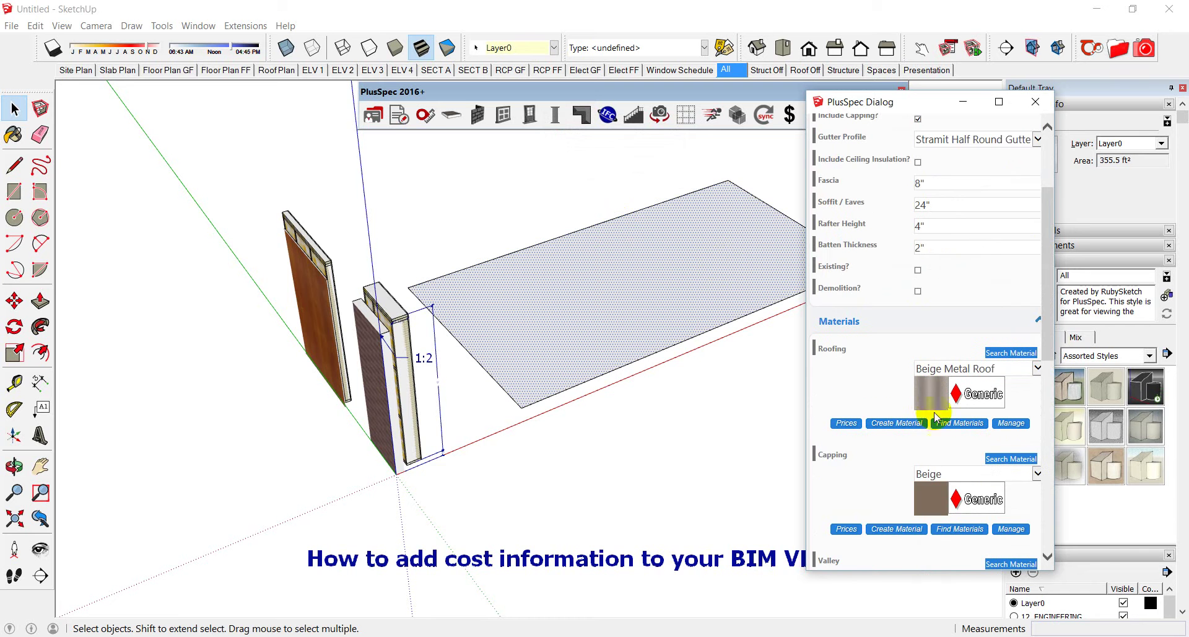
pyautogui.scroll(-2, 959, 443)
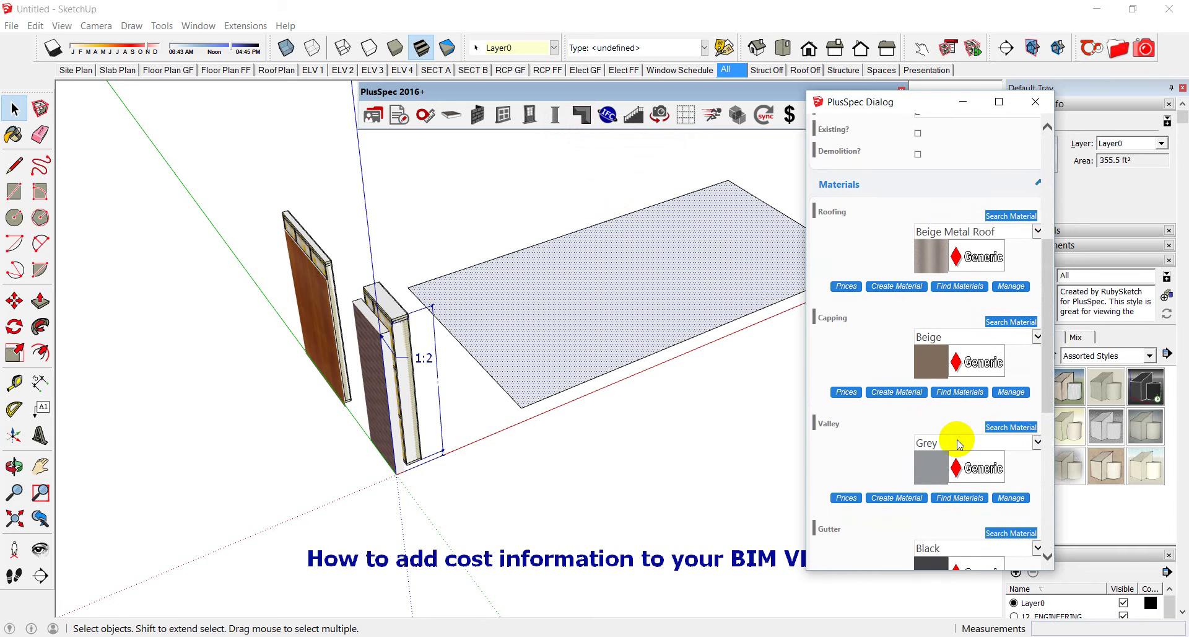
pyautogui.click(962, 233)
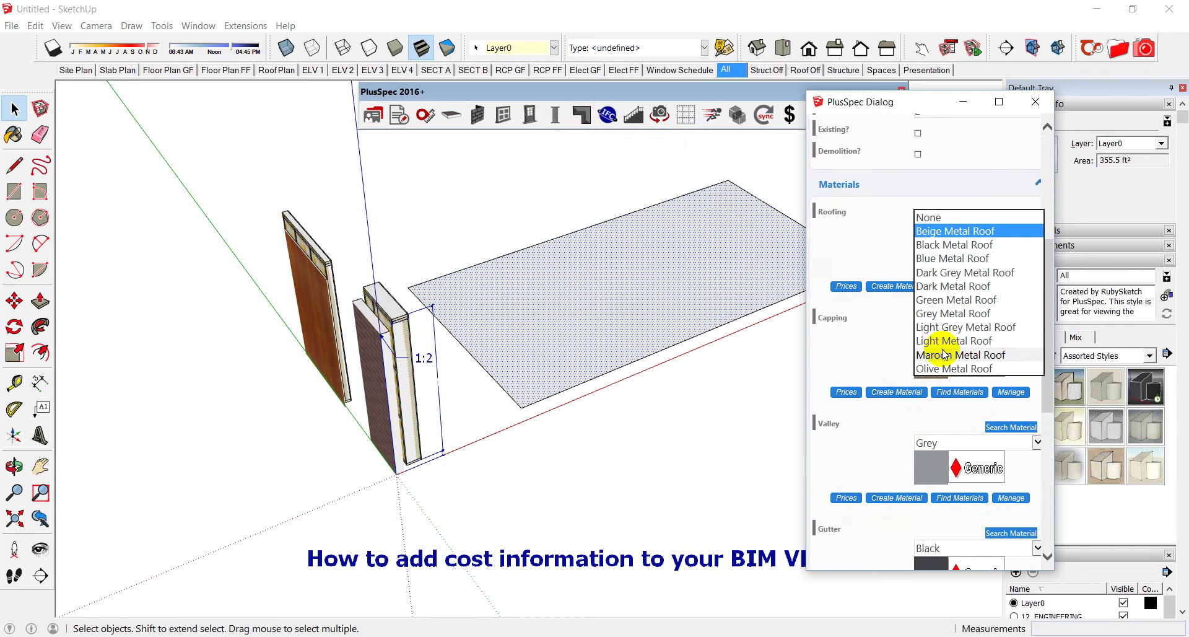
pyautogui.click(948, 369)
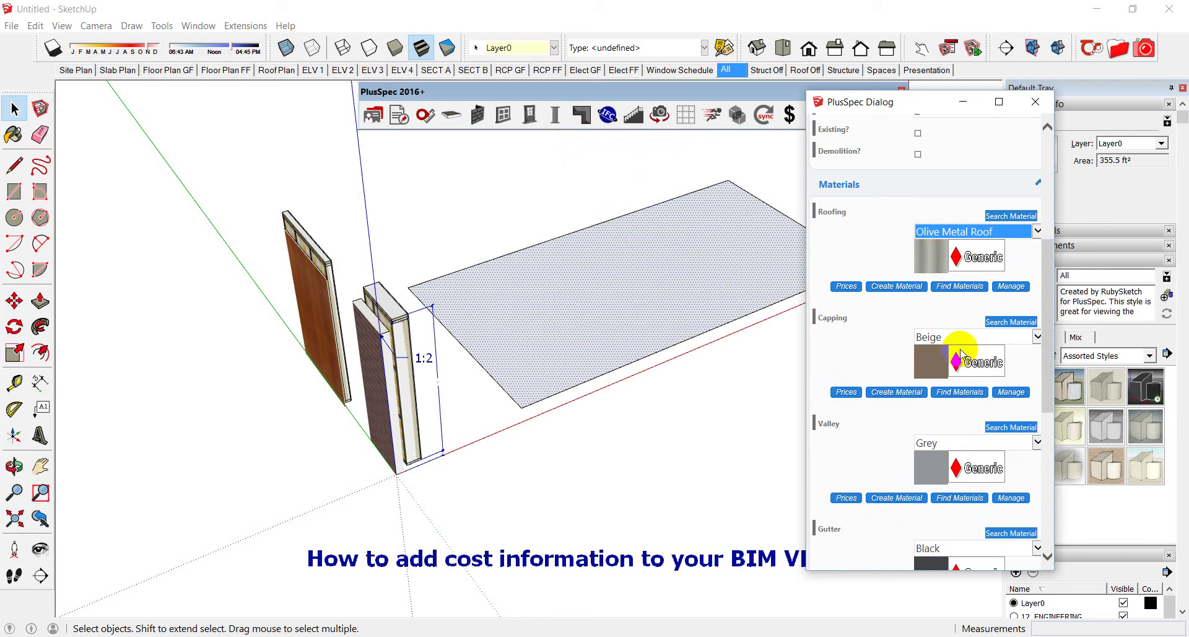
# Set Olive capping, keep the Black gutter, and build the hip roof
pyautogui.click(1009, 339)
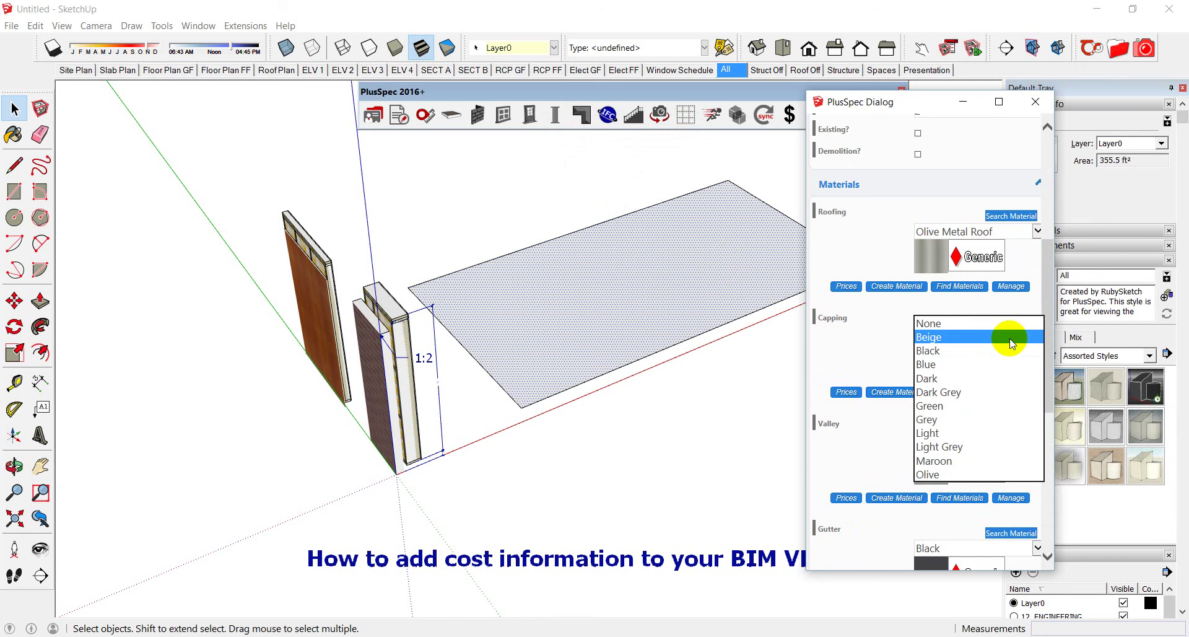
pyautogui.click(1018, 472)
pyautogui.scroll(-3, 868, 361)
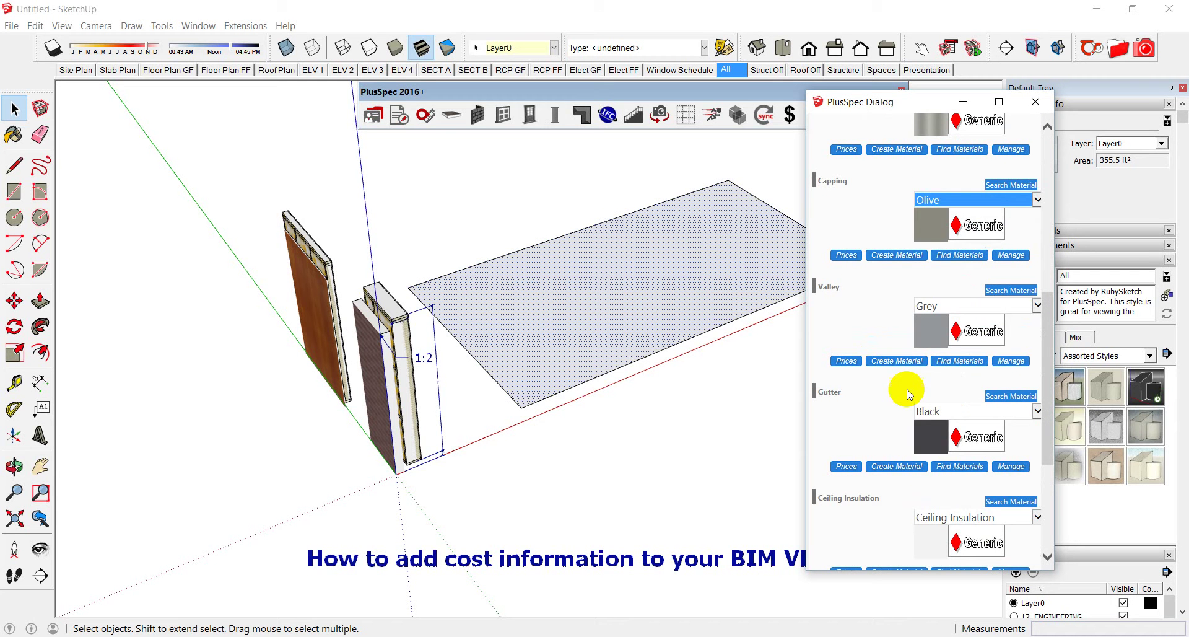
pyautogui.click(947, 410)
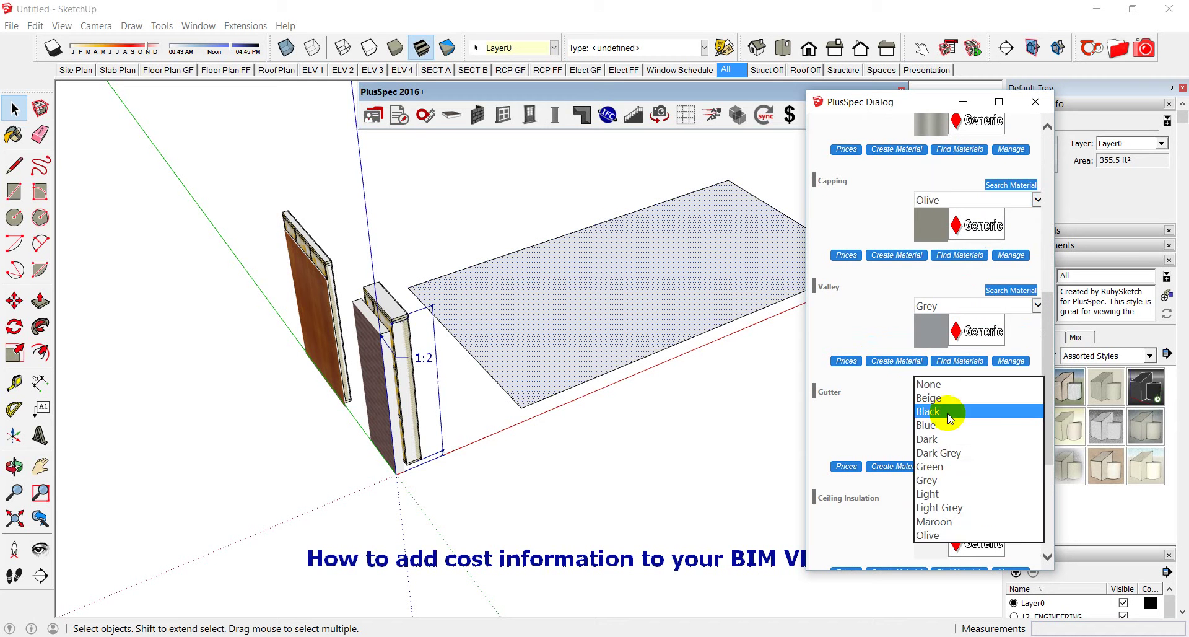
pyautogui.click(883, 407)
pyautogui.scroll(-2, 884, 409)
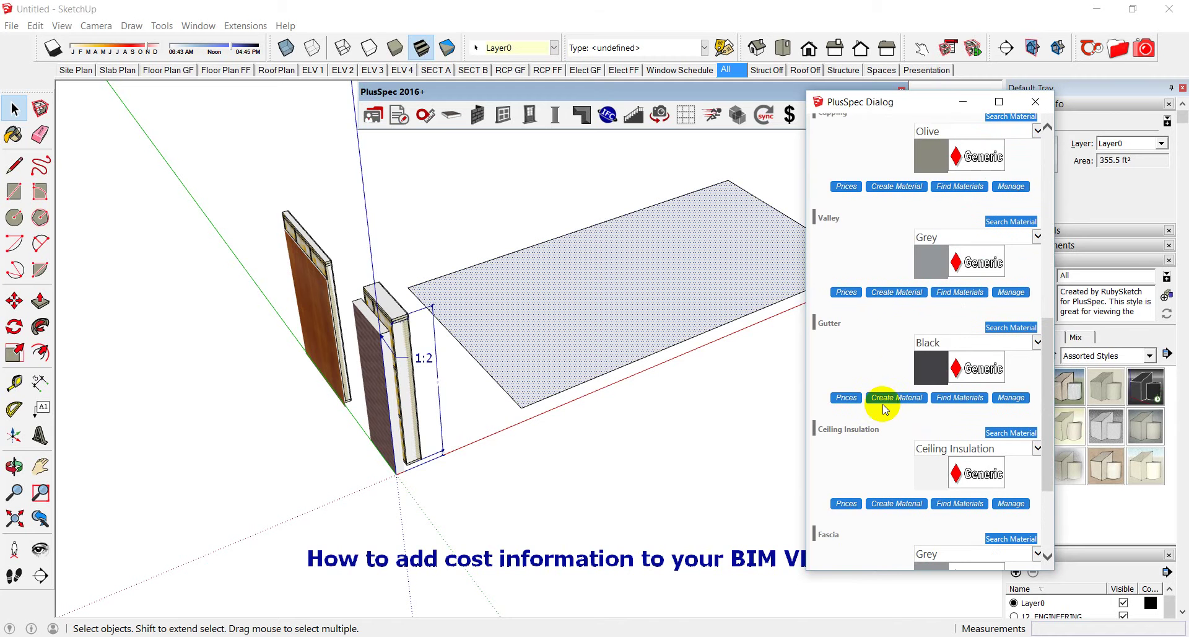
pyautogui.scroll(-4, 886, 449)
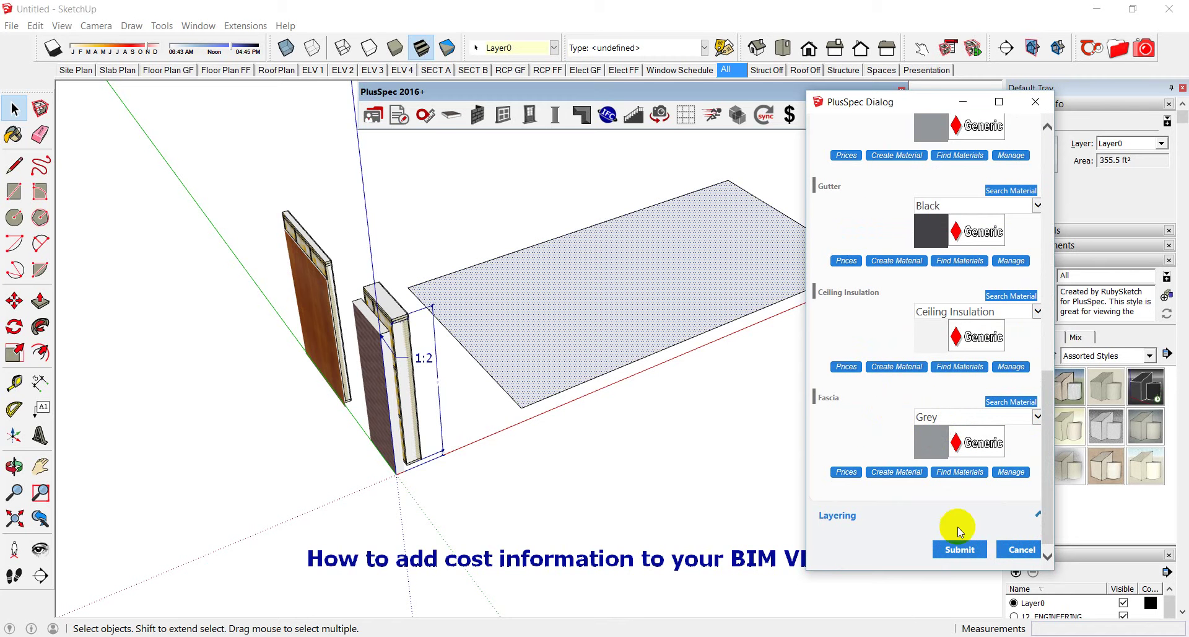
pyautogui.click(958, 549)
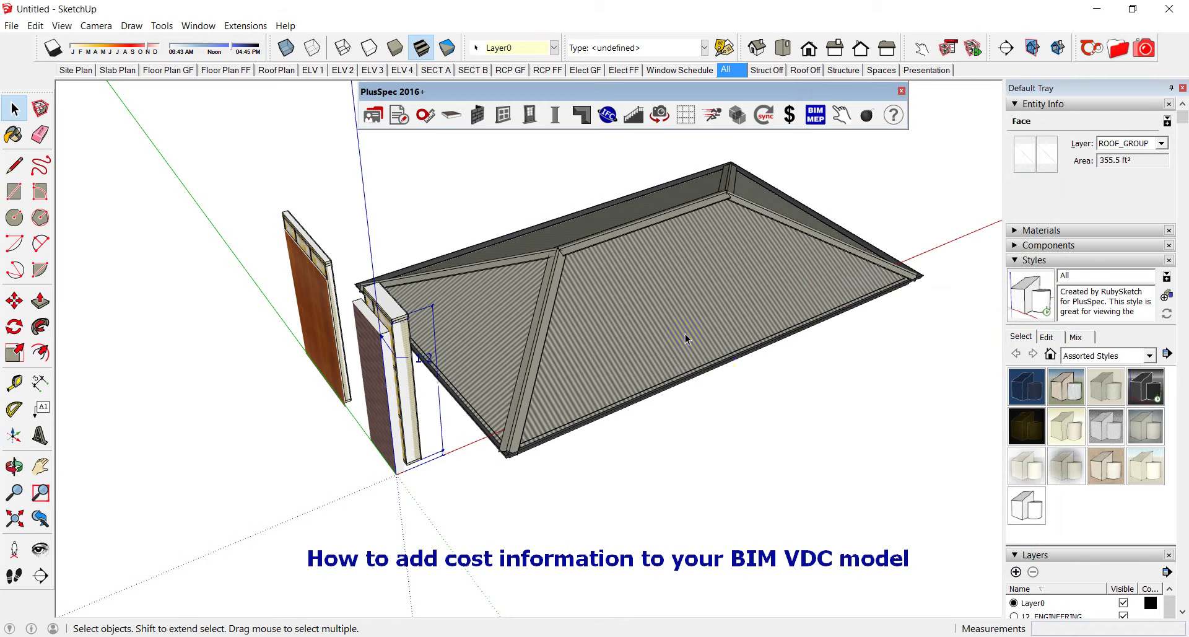
# Give the roof's Olive Metal Roof a $4 supply price and $4 fit price
pyautogui.click(641, 284)
pyautogui.click(788, 117)
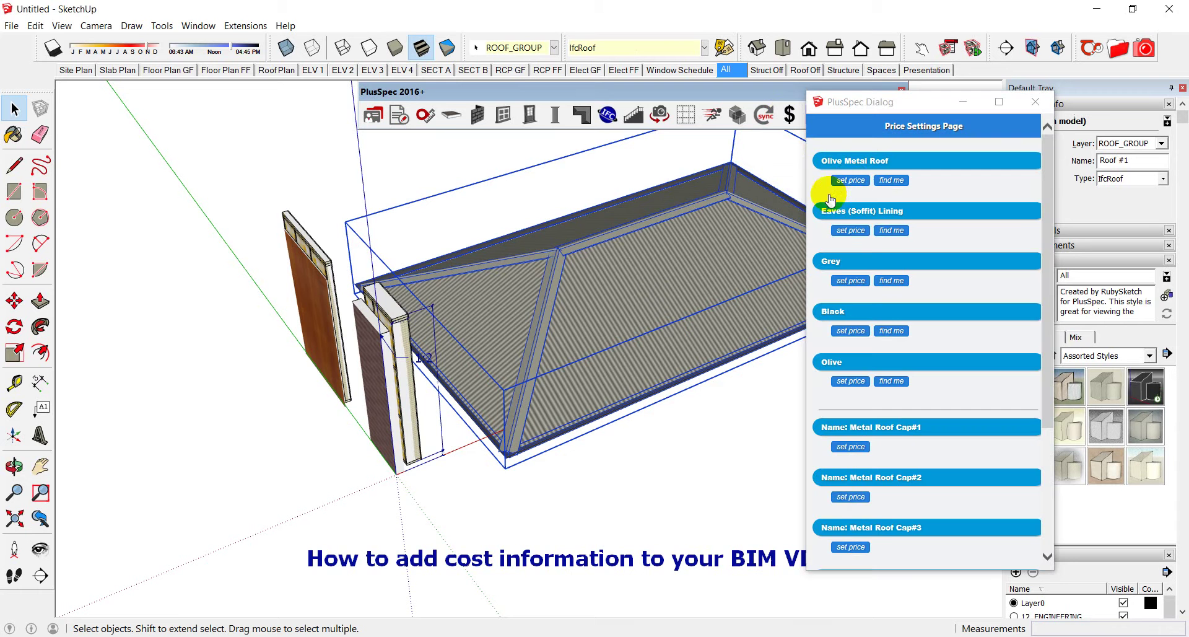
pyautogui.click(851, 181)
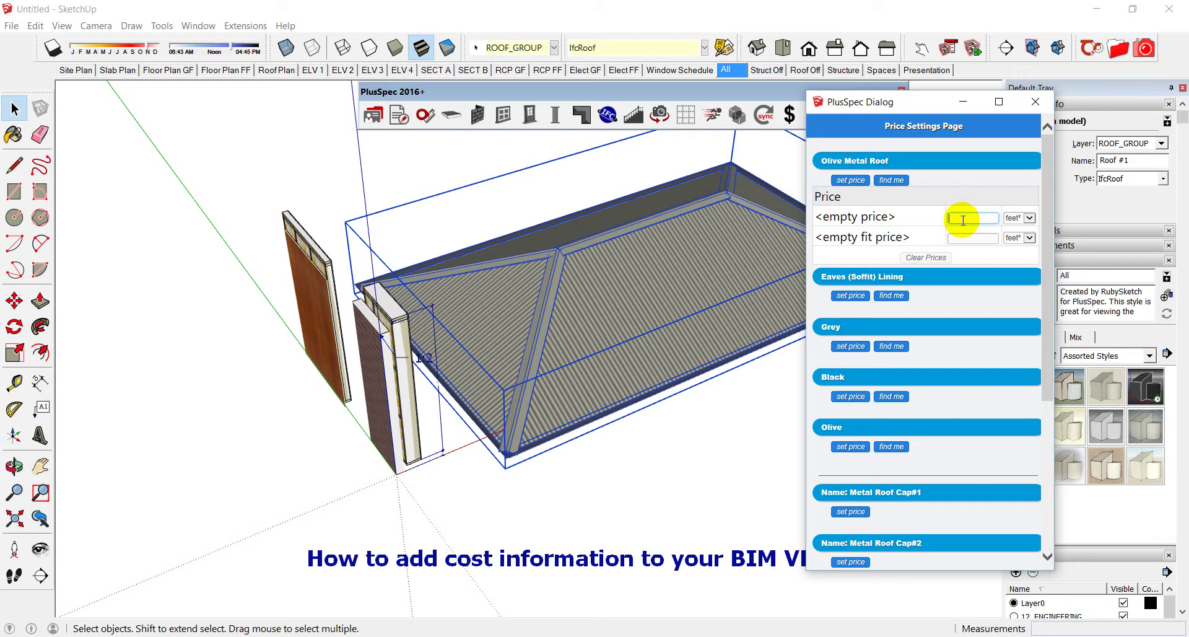
pyautogui.write('4')
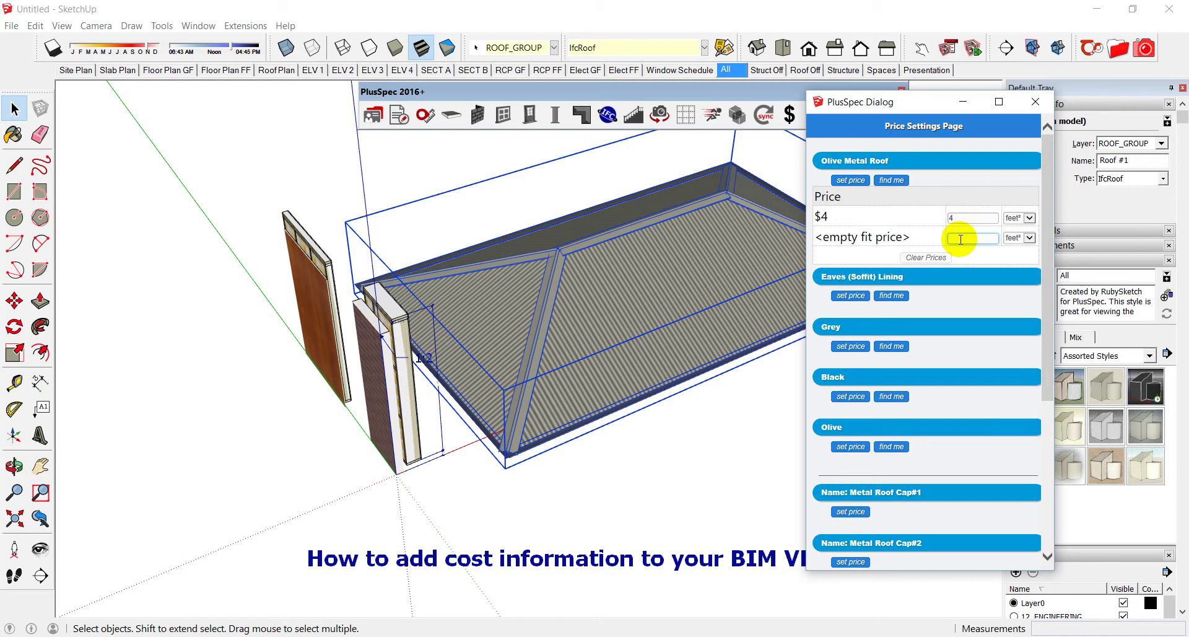
pyautogui.write('4')
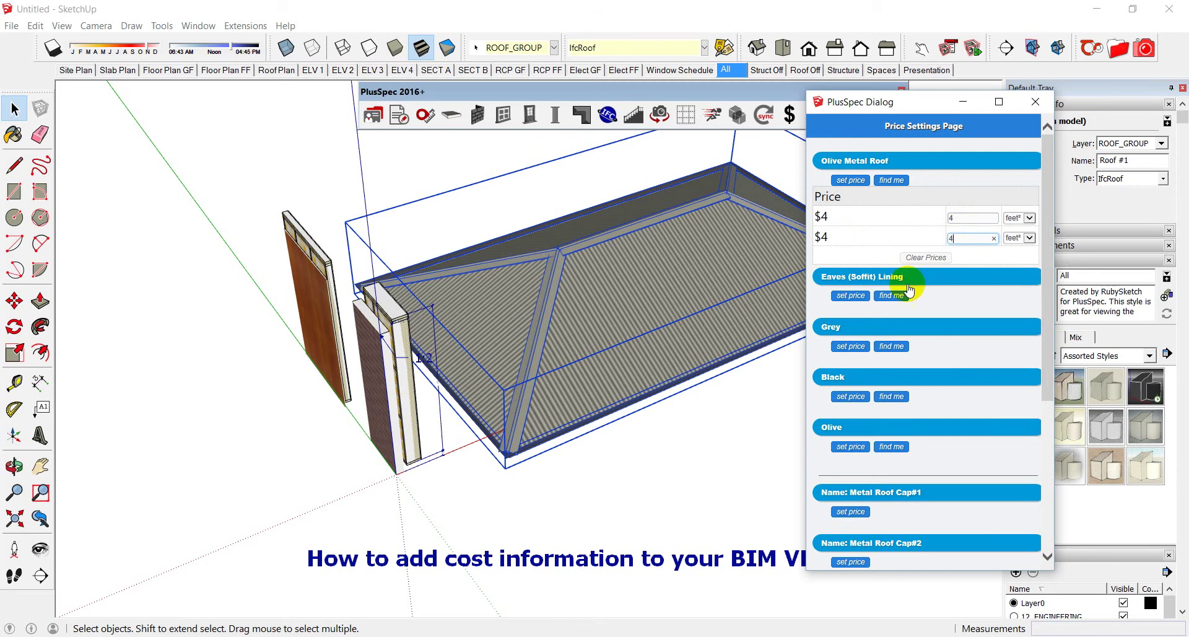
# Check the Eaves (Soffit) Lining prices, then save and update the price data
pyautogui.click(858, 295)
pyautogui.moveTo(731, 260); pyautogui.dragTo(649, 377, button='middle')
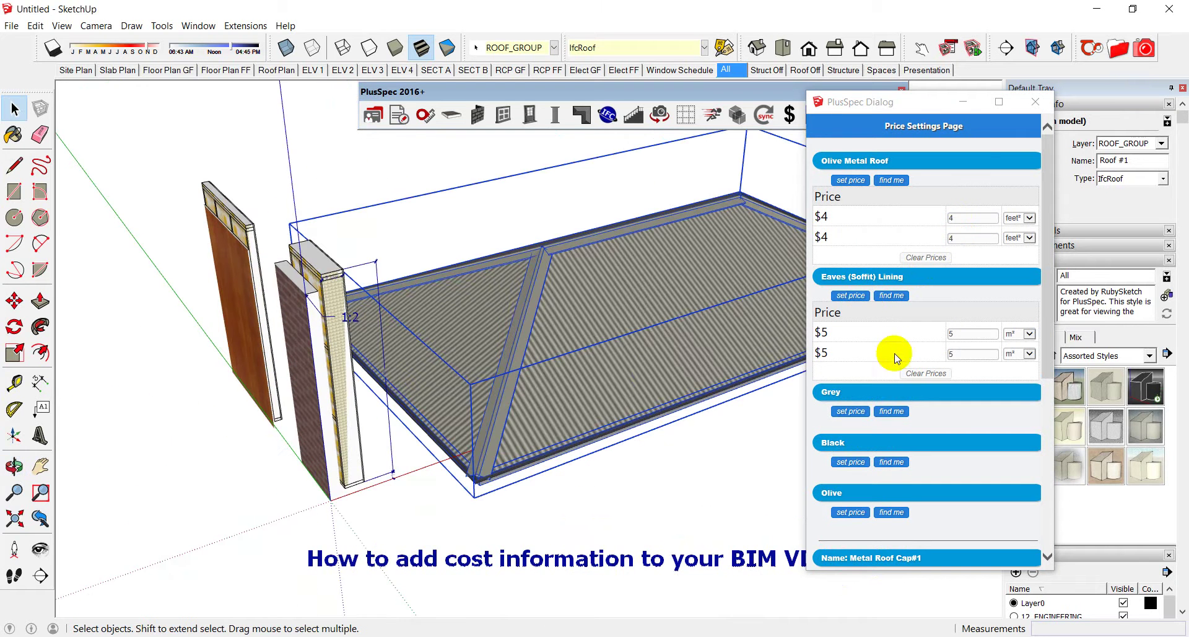
pyautogui.scroll(-5, 868, 237)
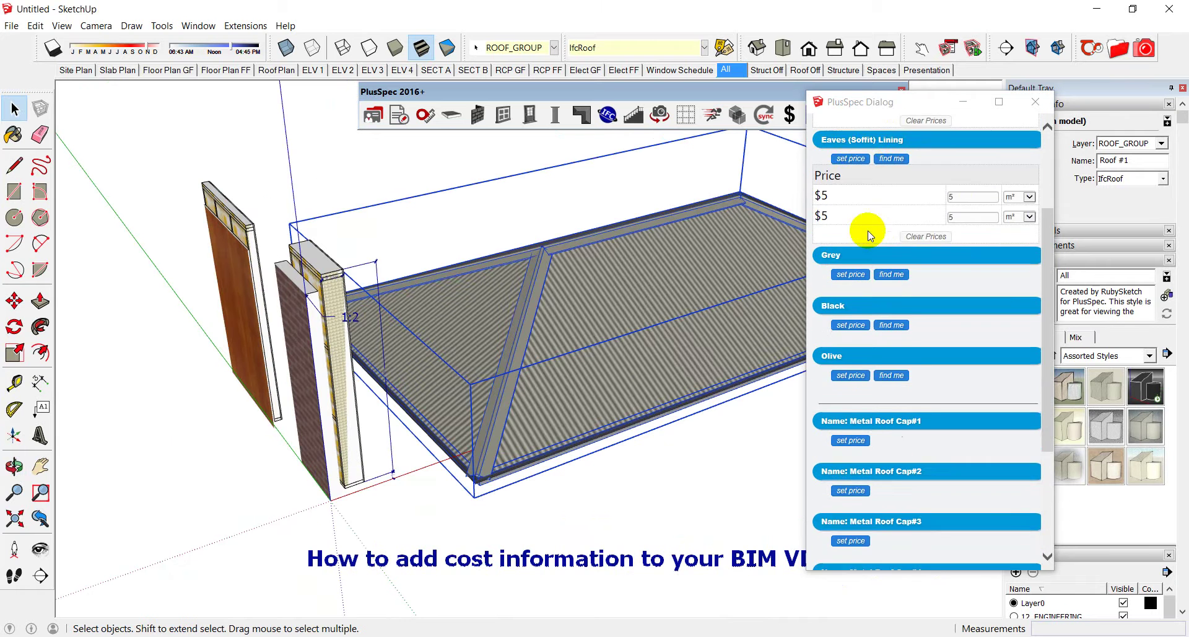
pyautogui.click(977, 520)
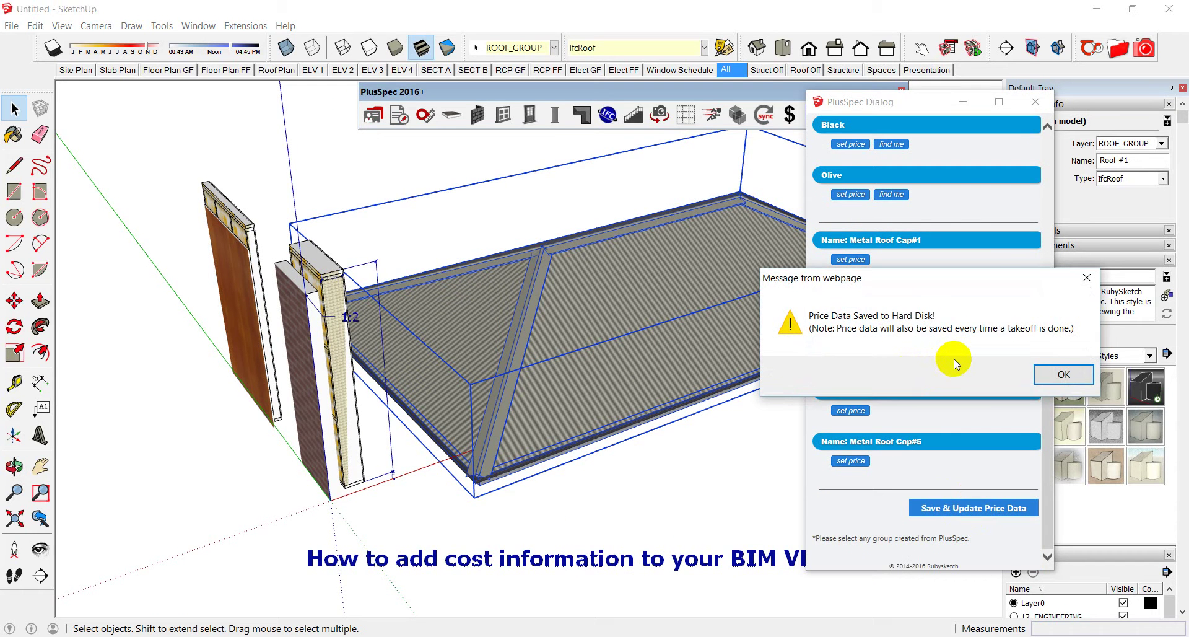
pyautogui.click(1045, 379)
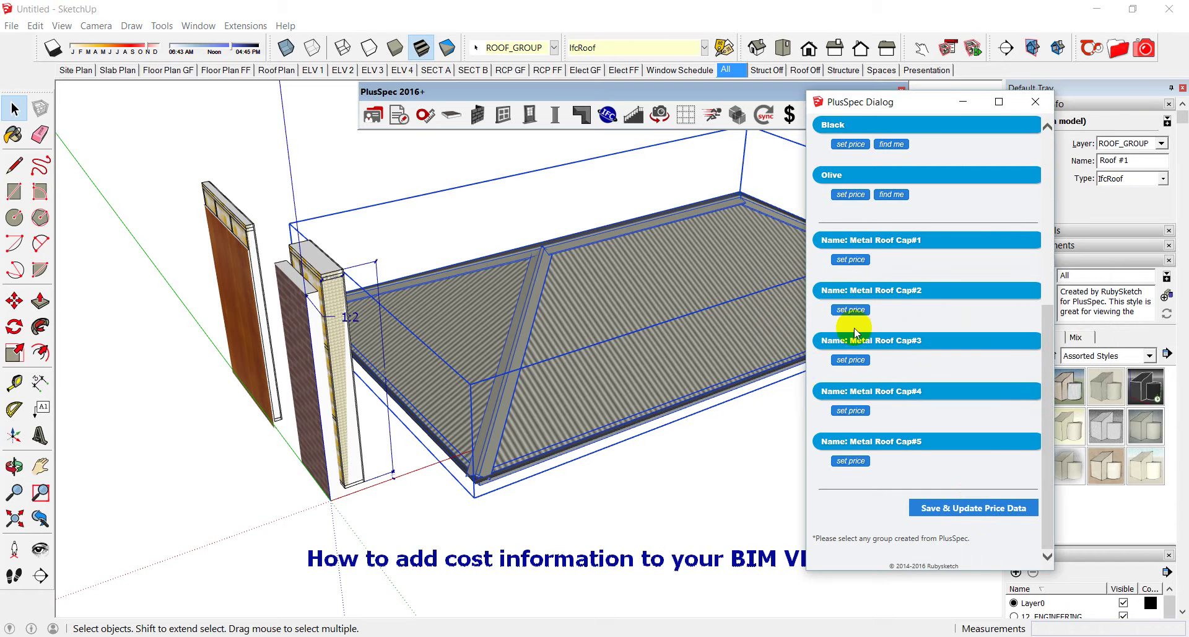
pyautogui.click(1035, 103)
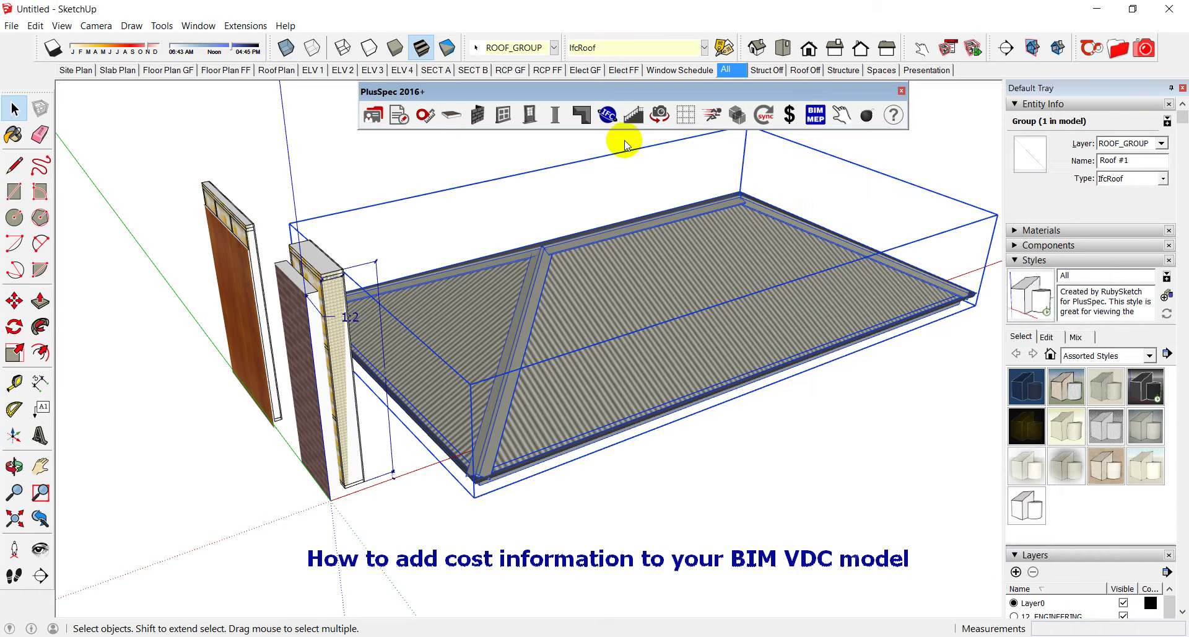
# Open the 21_ROOF takeoff, check Olive Metal Roof's unit, fit and 4899.68 total, then minimise Chrome
pyautogui.click(400, 116)
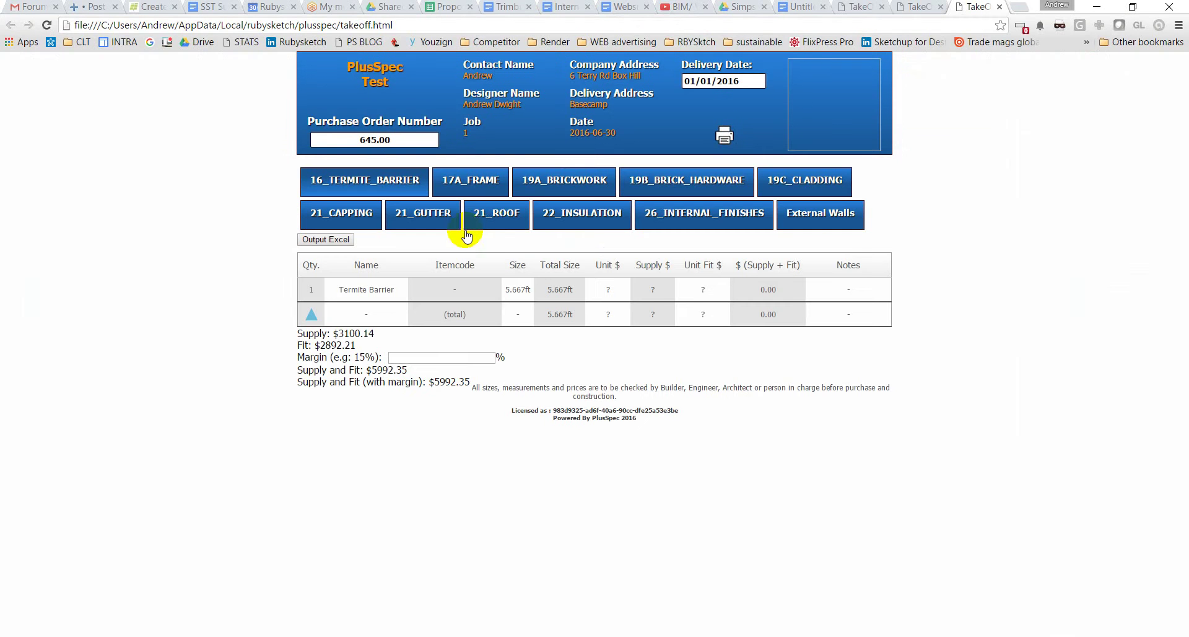
pyautogui.click(488, 223)
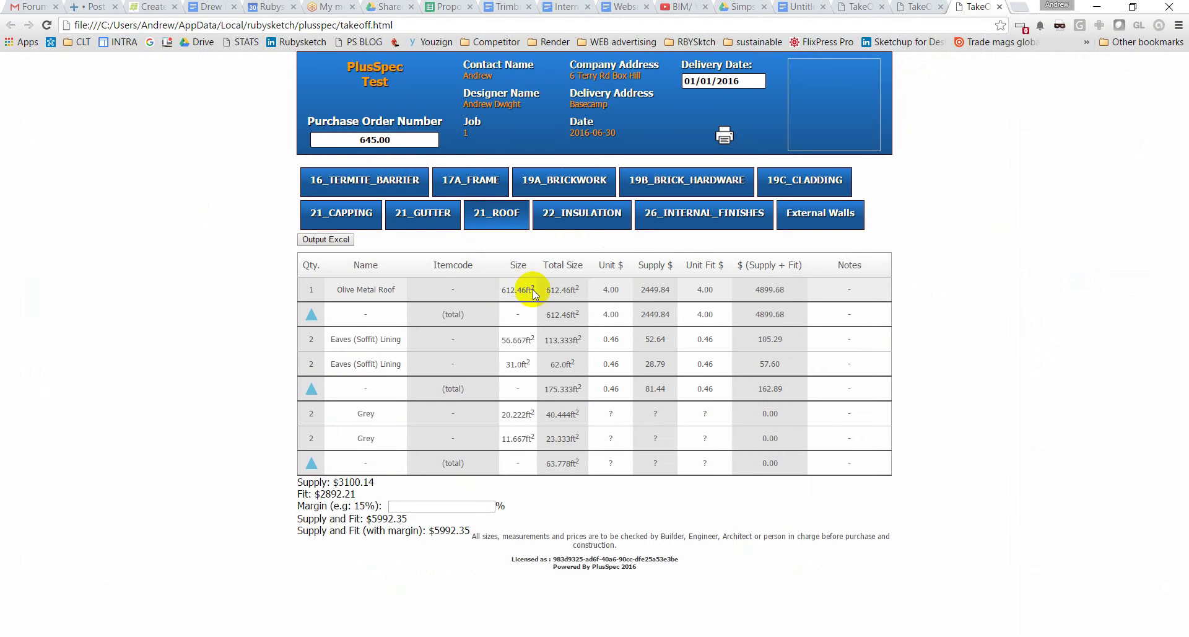
pyautogui.doubleClick(614, 288)
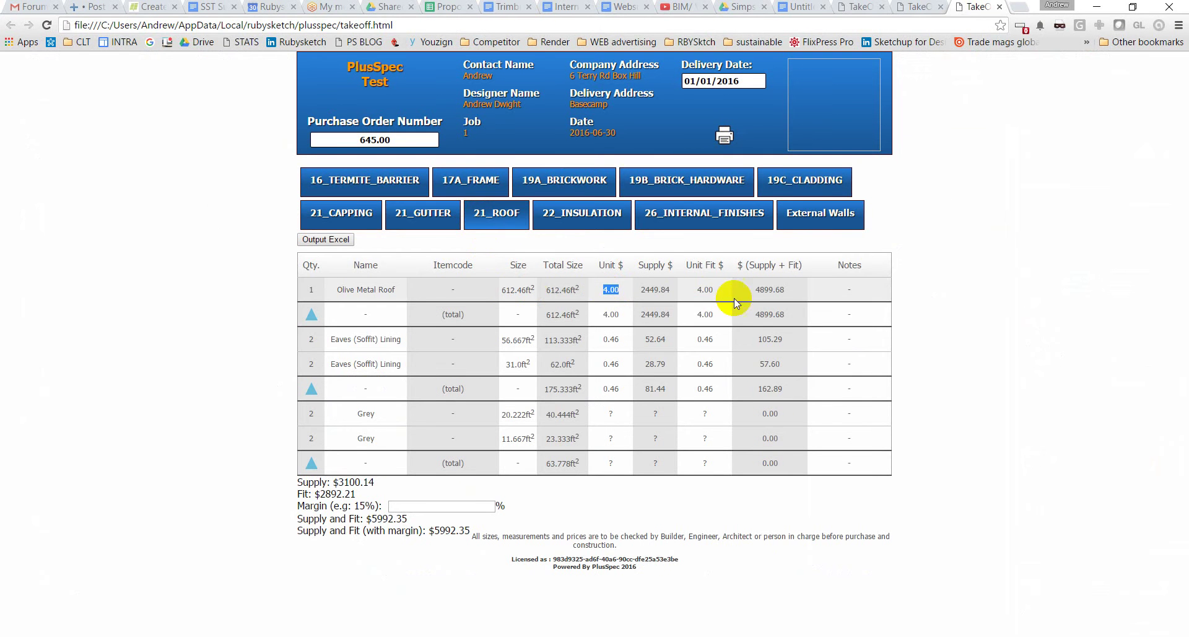
pyautogui.doubleClick(708, 289)
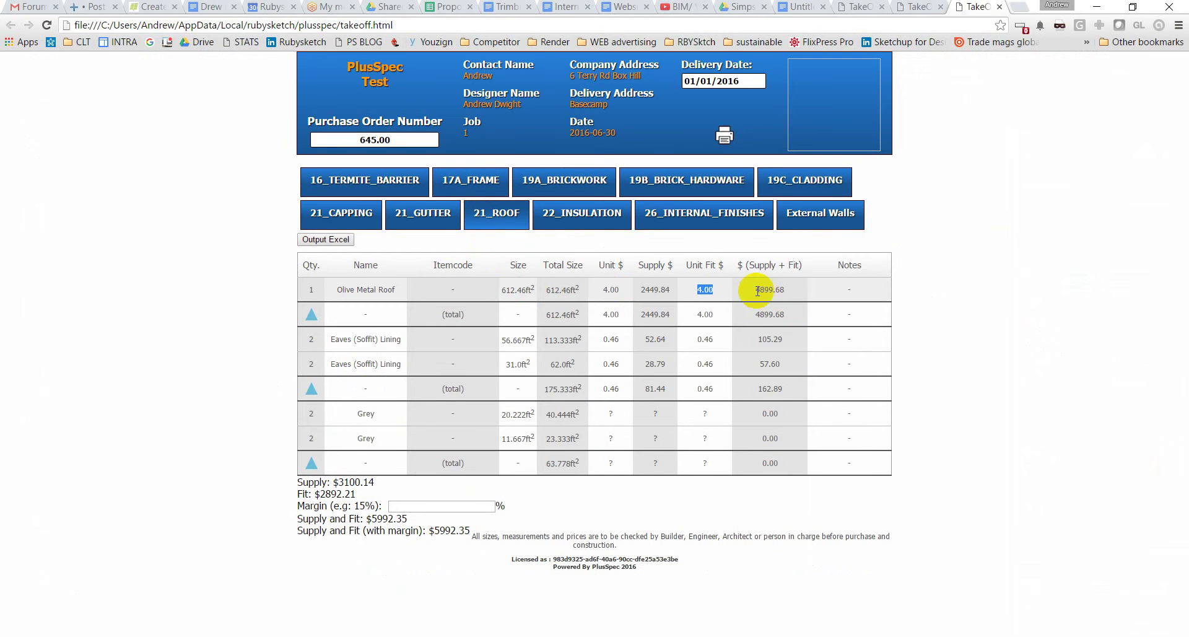
pyautogui.doubleClick(782, 298)
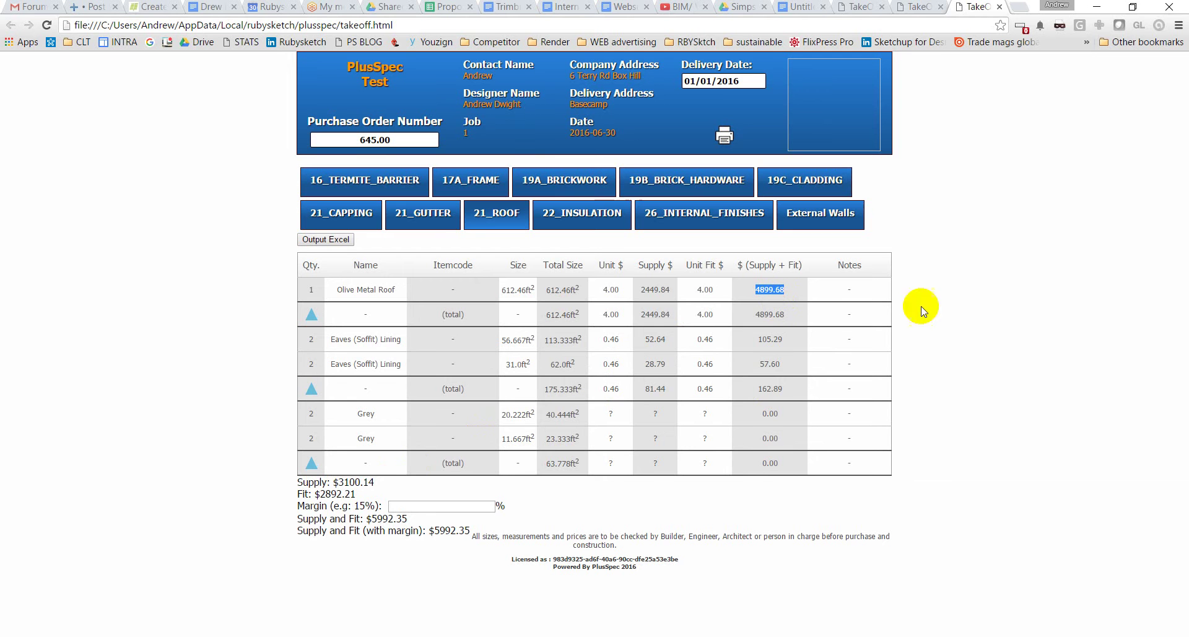
pyautogui.click(1093, 9)
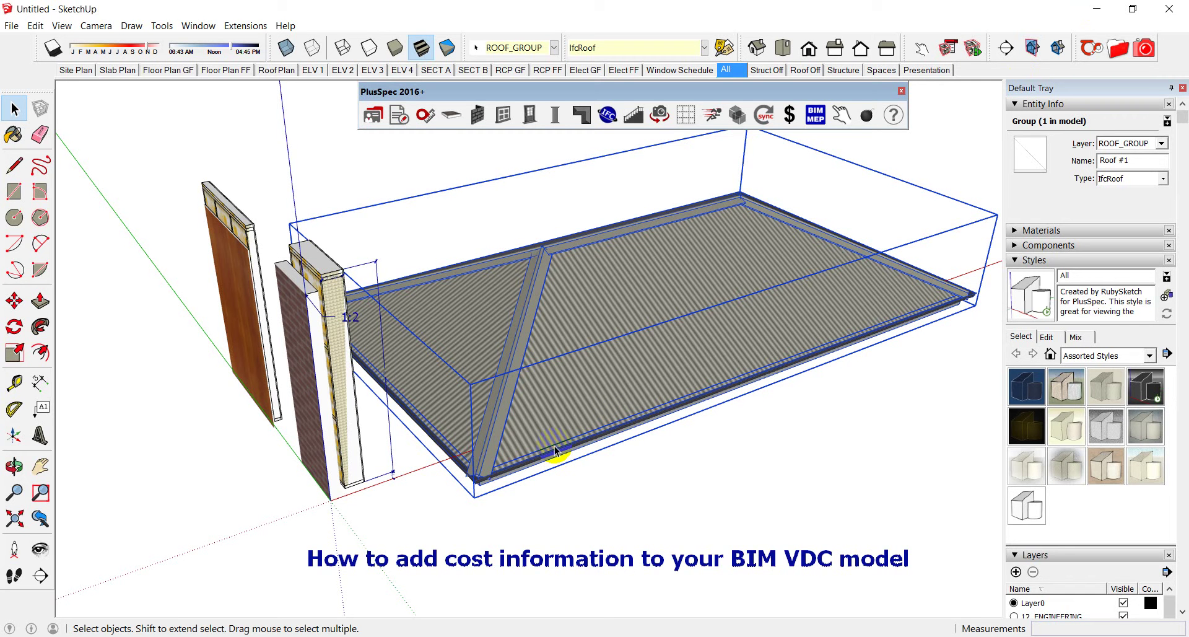